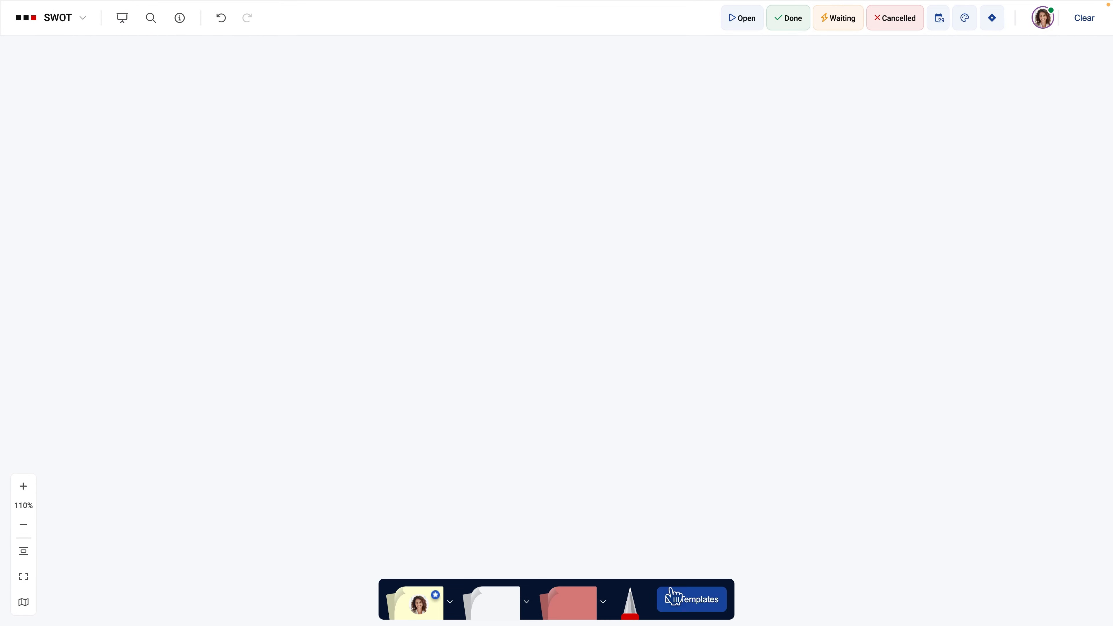
- Start drawing a new template for the SWOT board and expand the drawing editor to full screen
click(673, 598)
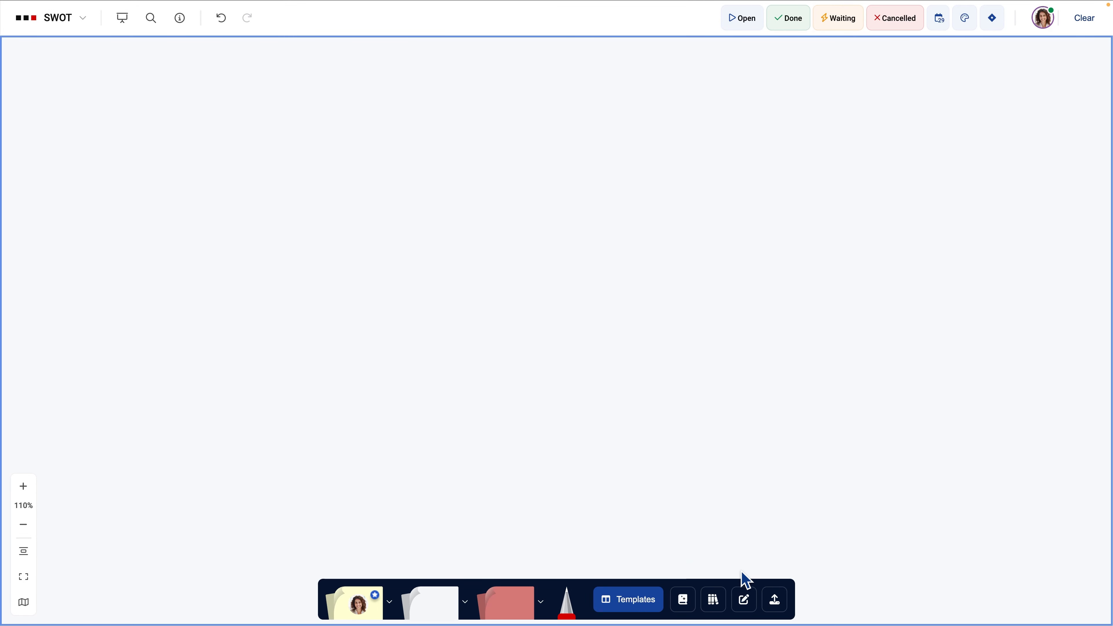
click(745, 601)
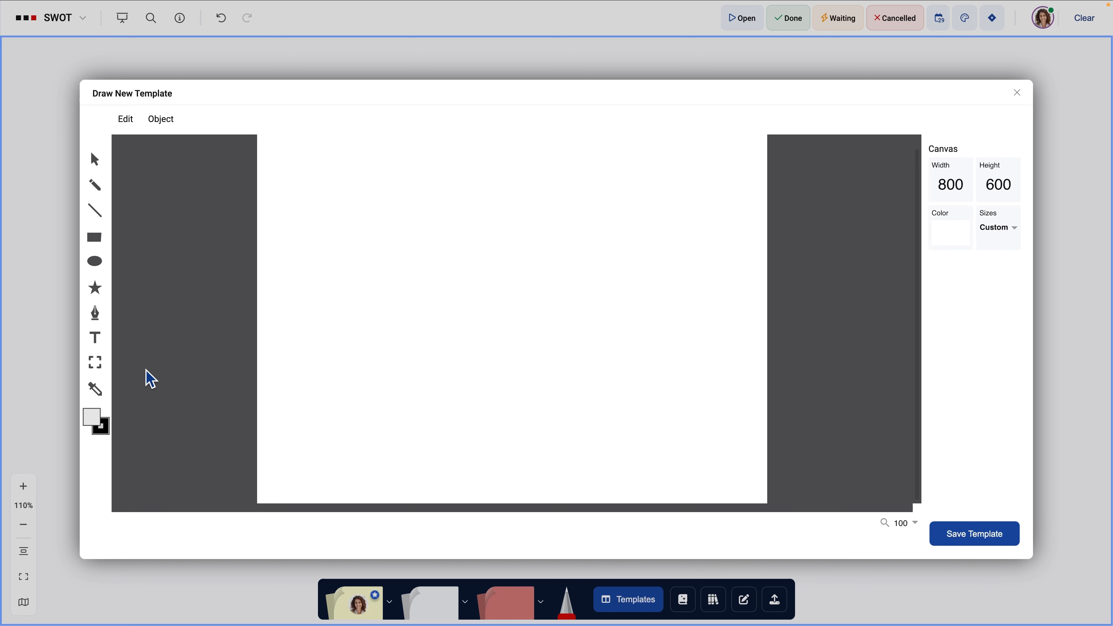
click(103, 368)
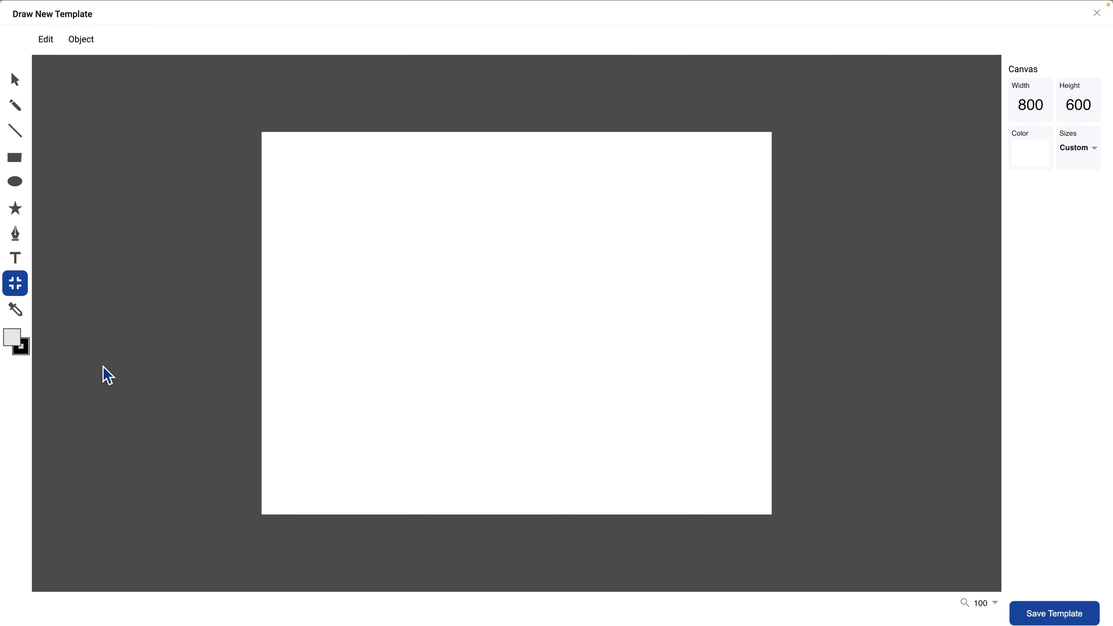
- Set the template canvas width to 2020 and its height to 1180
click(1046, 109)
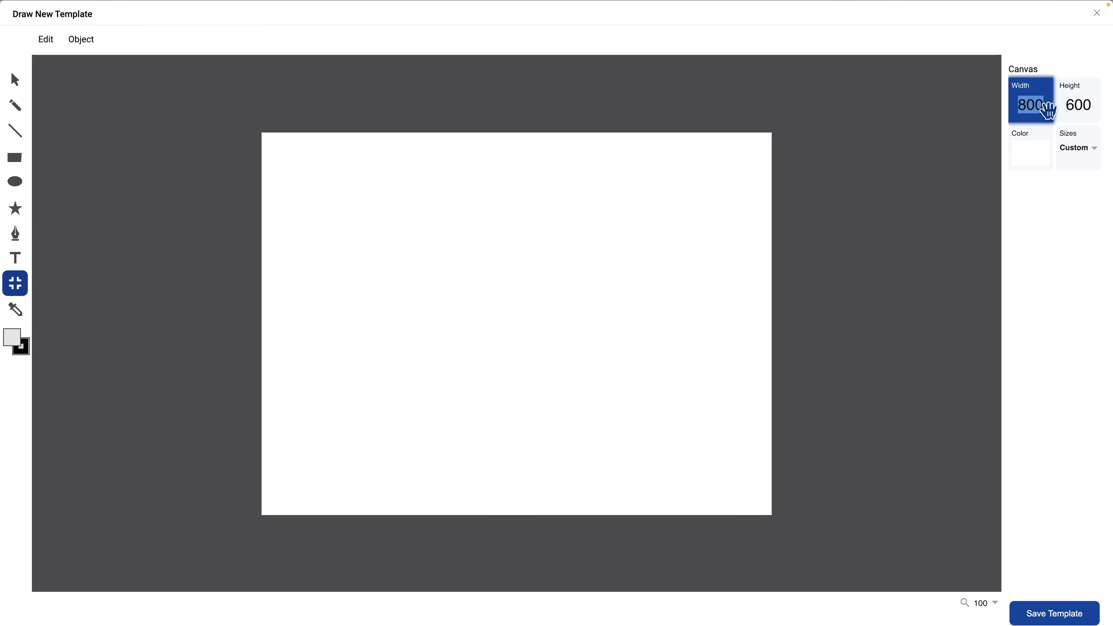
text(202)
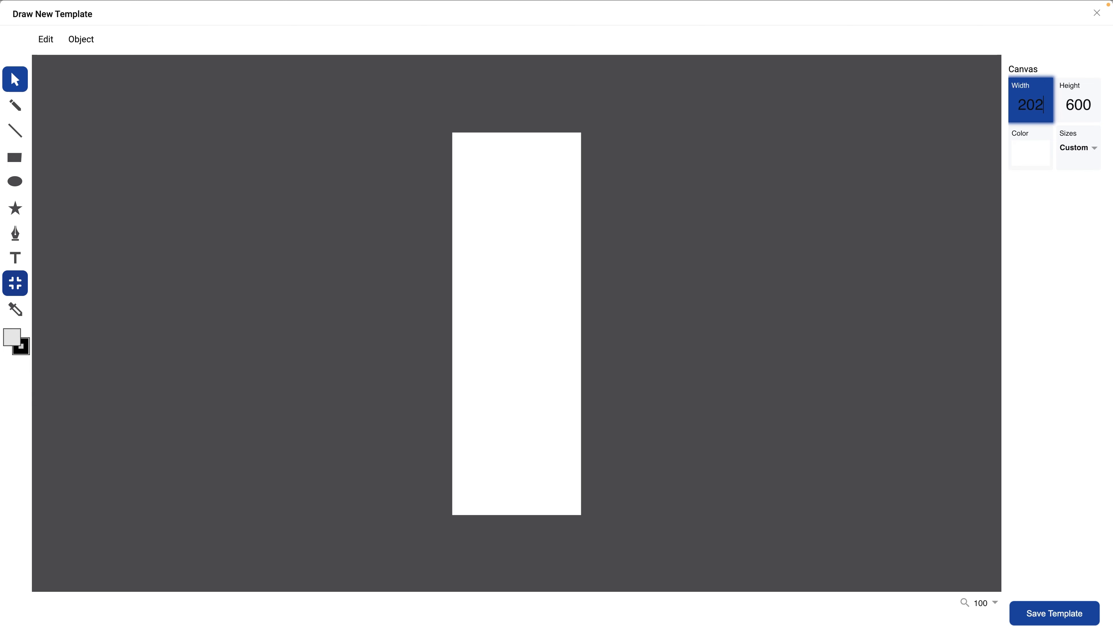
text(0)
key(Return)
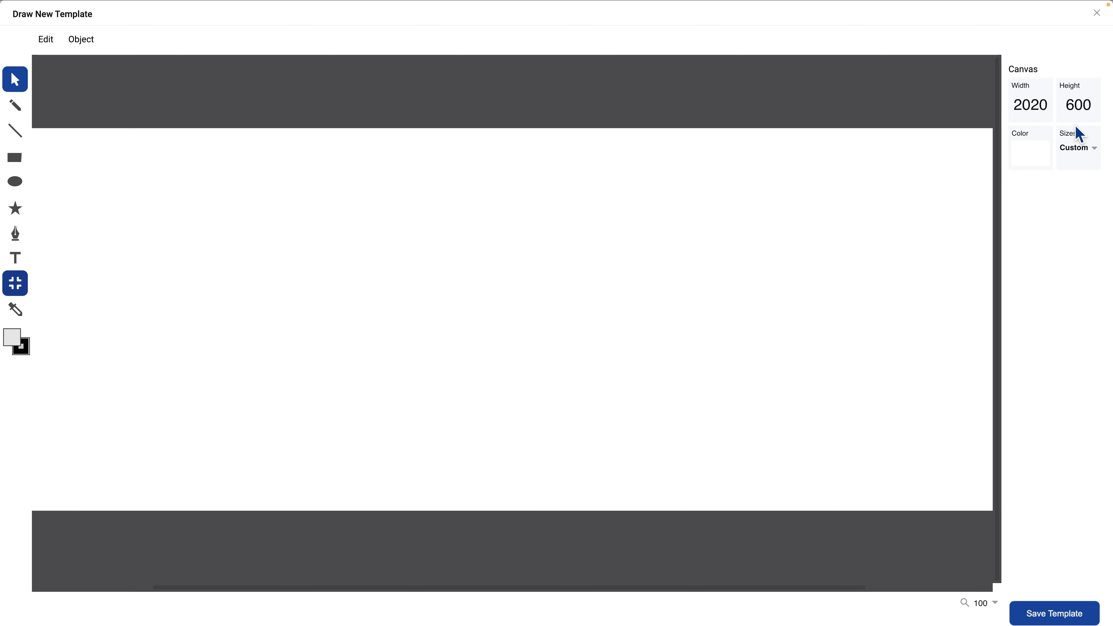
click(1075, 107)
text(1180)
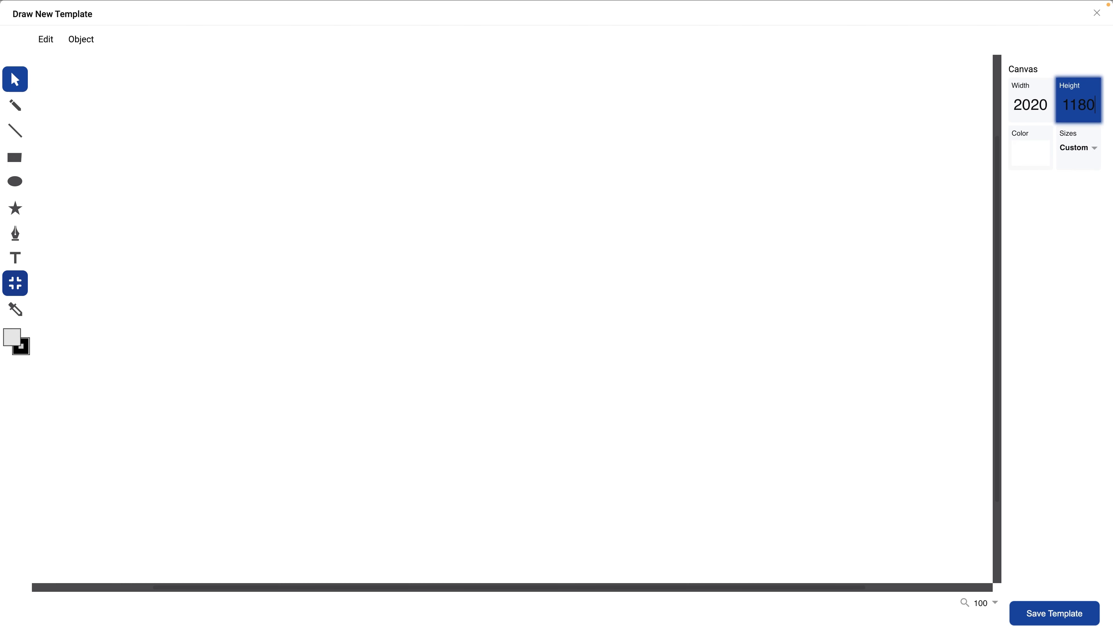
key(Return)
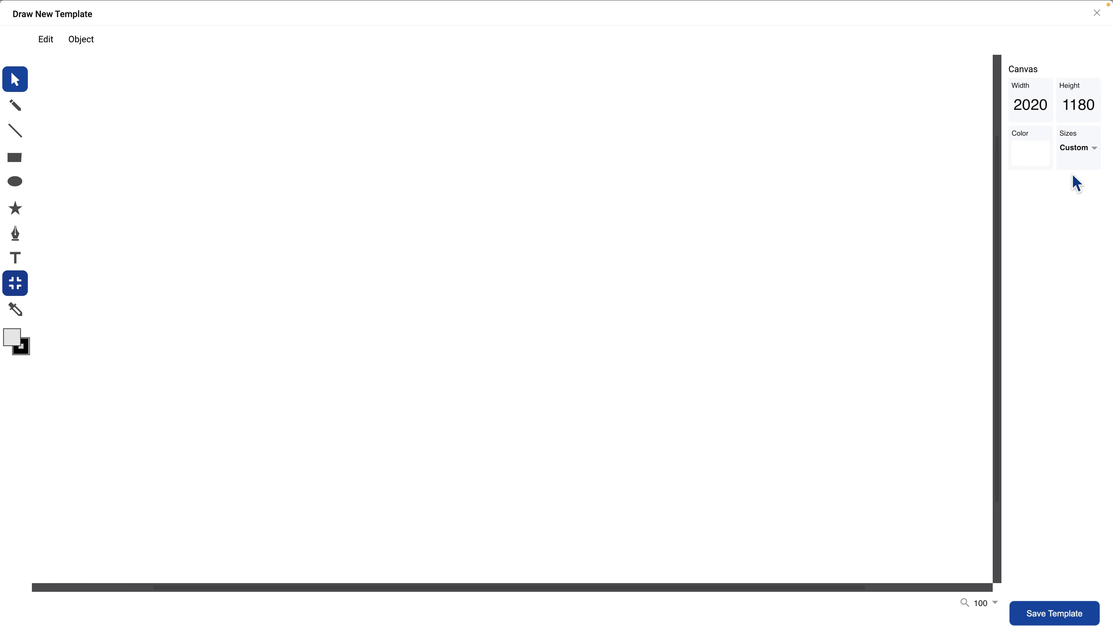
click(1015, 152)
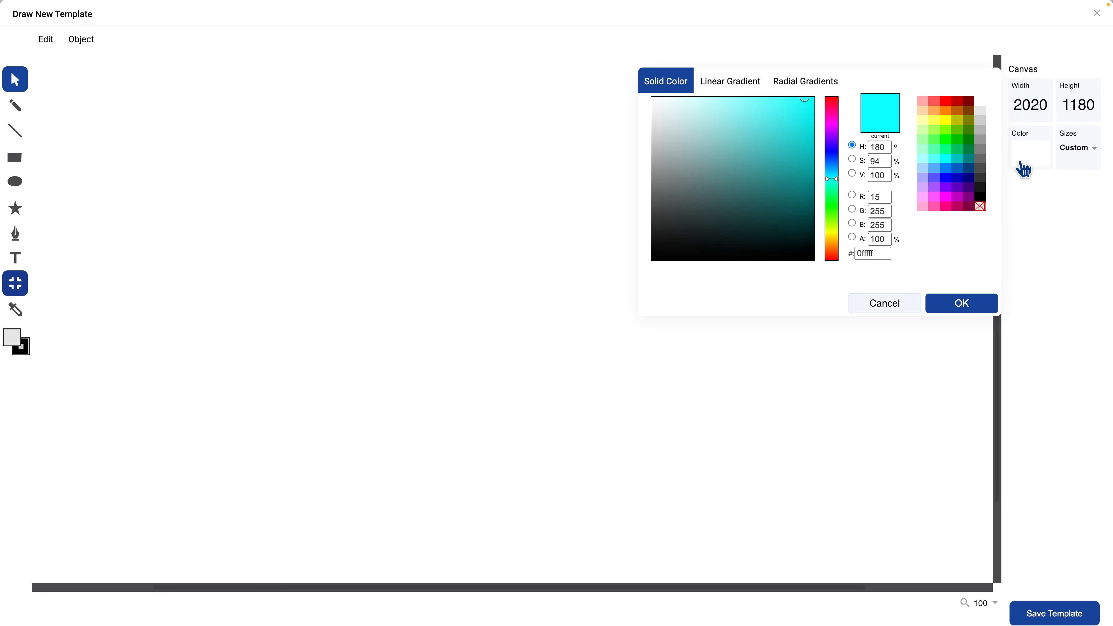
click(895, 311)
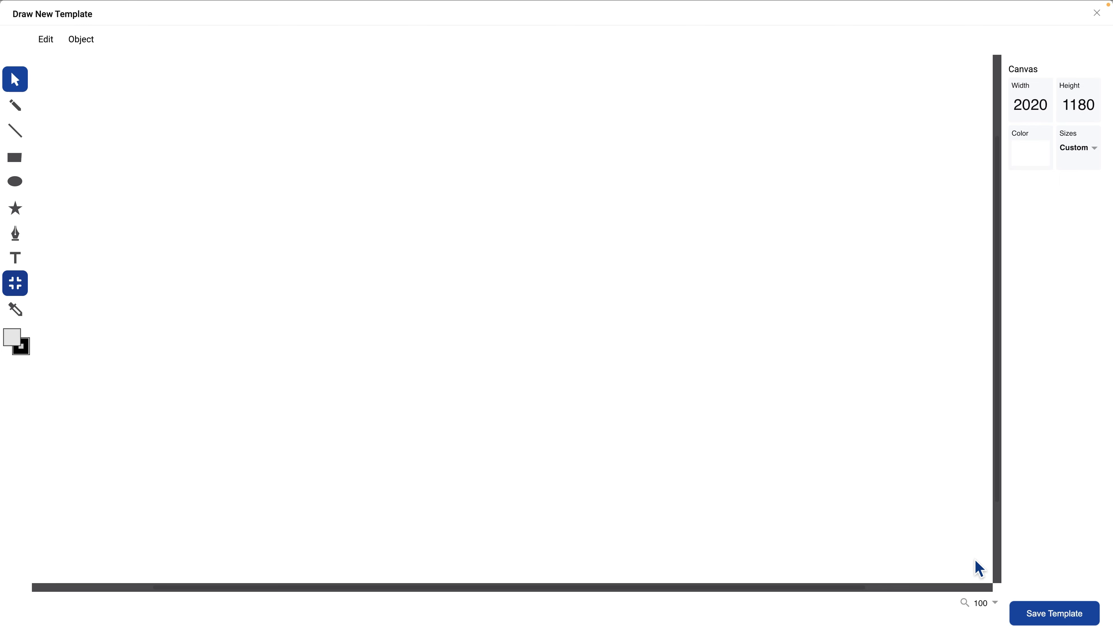
- Draw a rectangle about 792 by 496 in the canvas's upper-left area and set its stroke width to 0
click(980, 602)
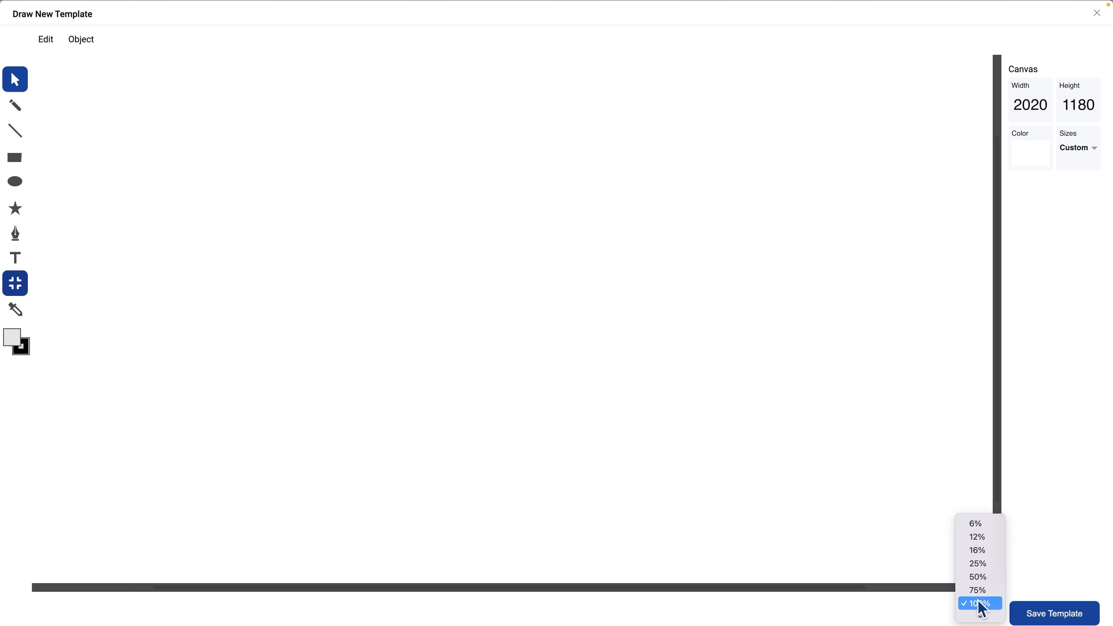
click(979, 580)
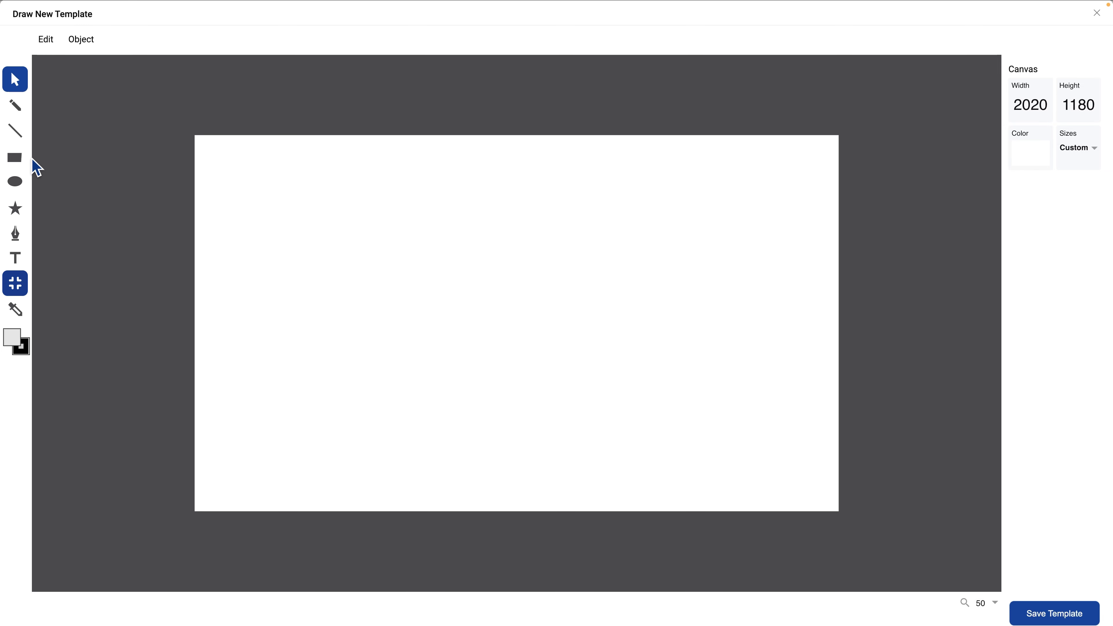
click(18, 162)
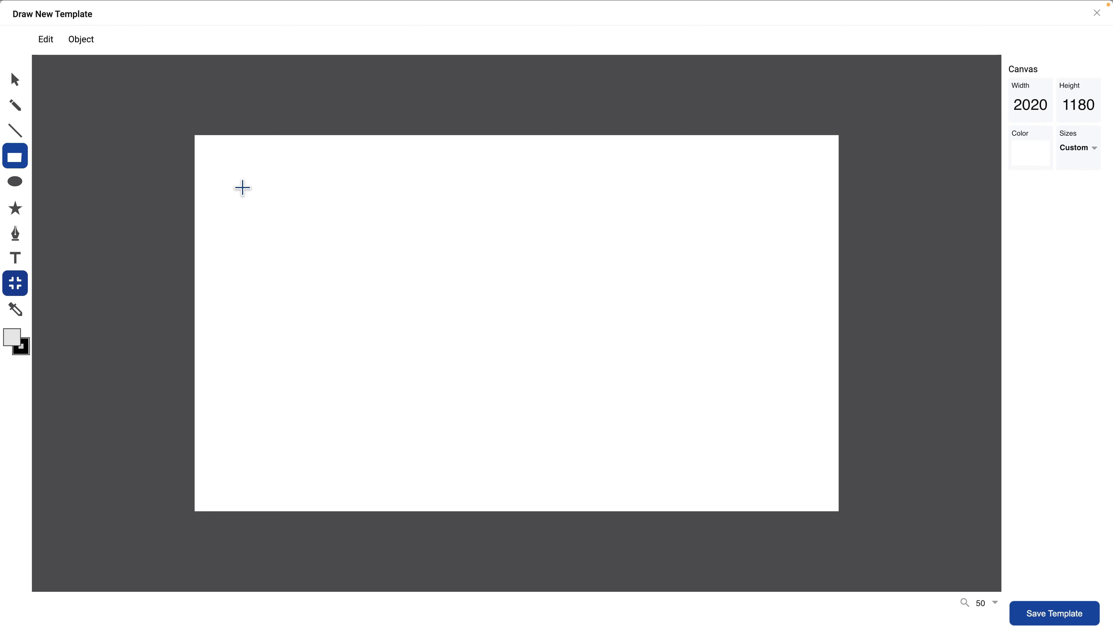
drag(244, 188, 498, 347)
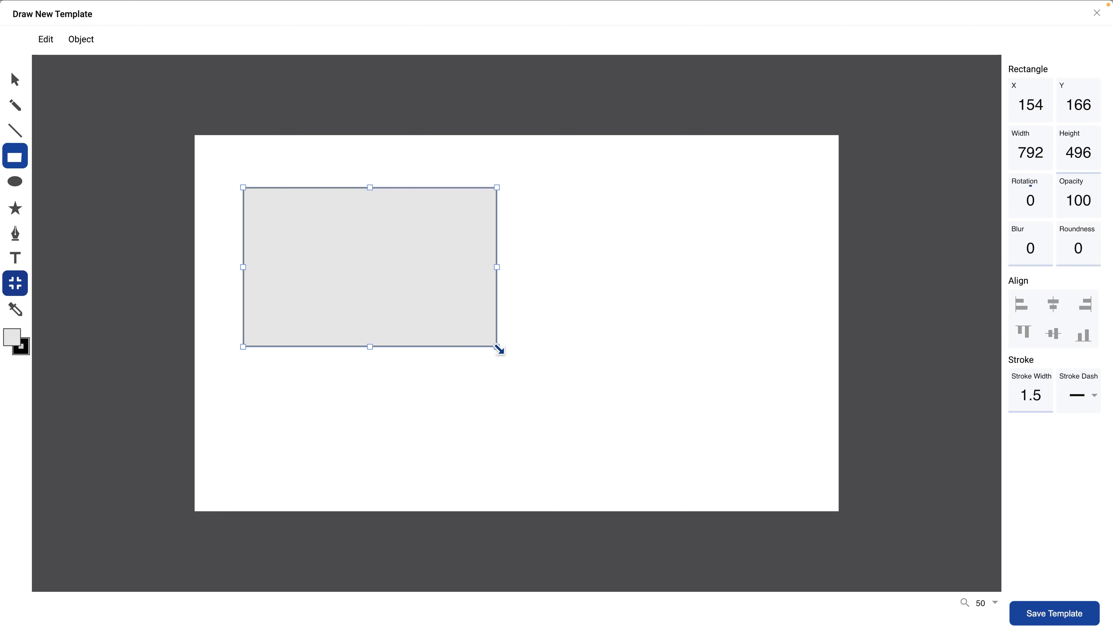
click(1022, 397)
text(0)
key(Return)
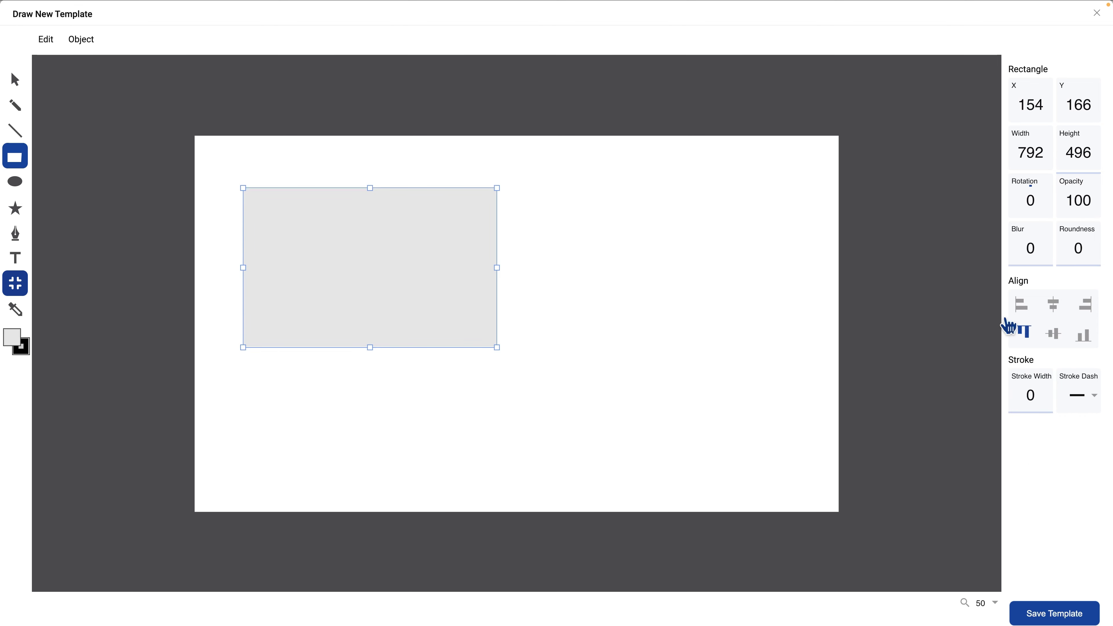
- Position the rectangle at X 150 and Y 150
click(1025, 109)
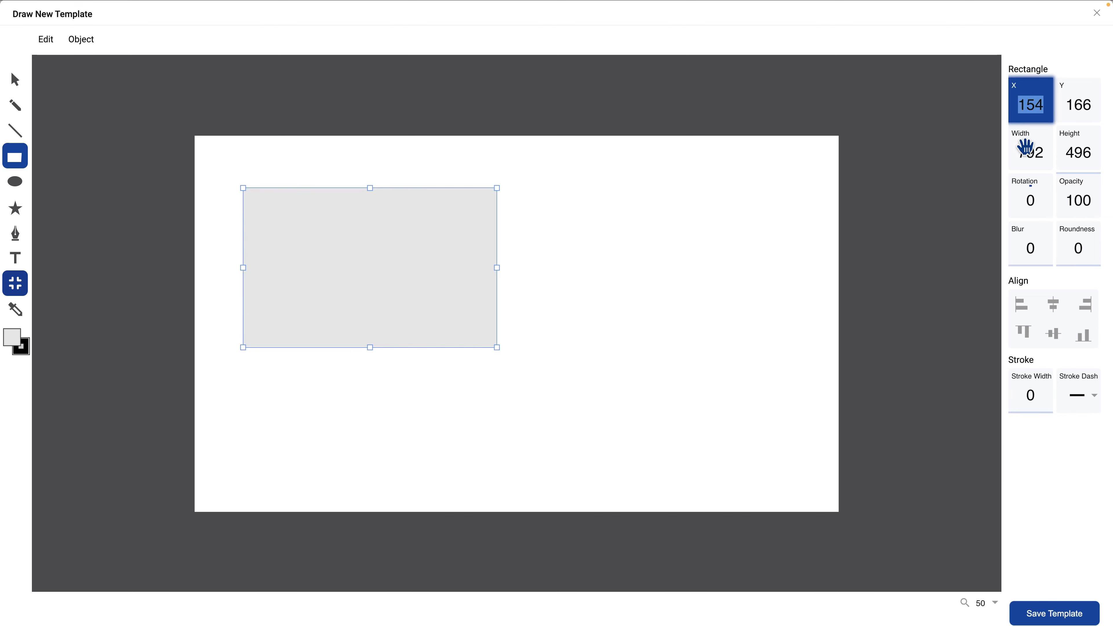
text(150)
key(Return)
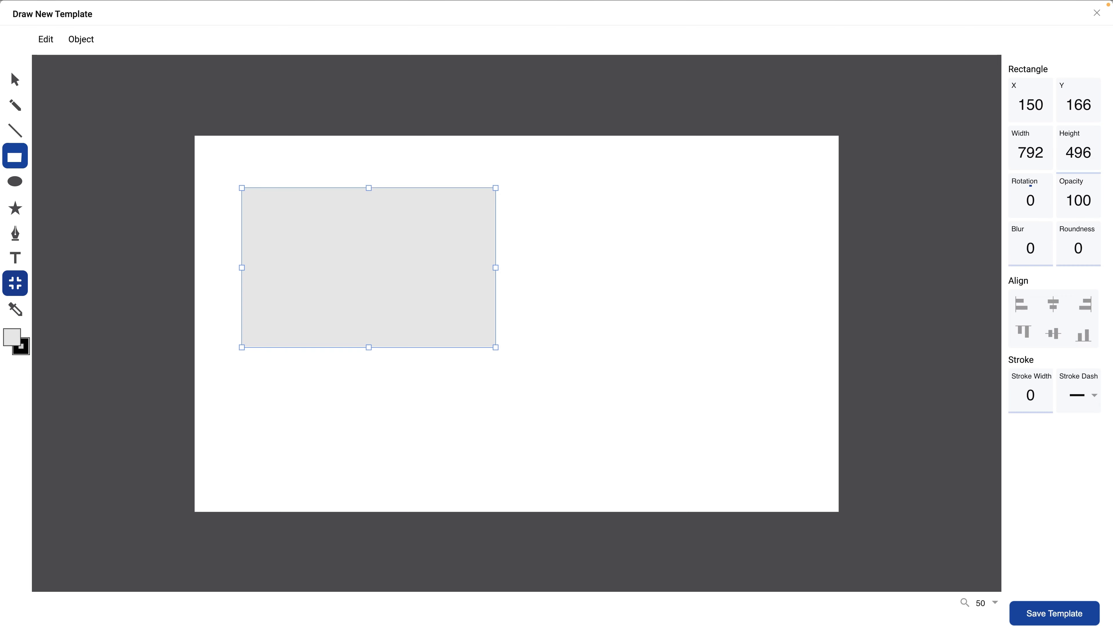
click(1076, 107)
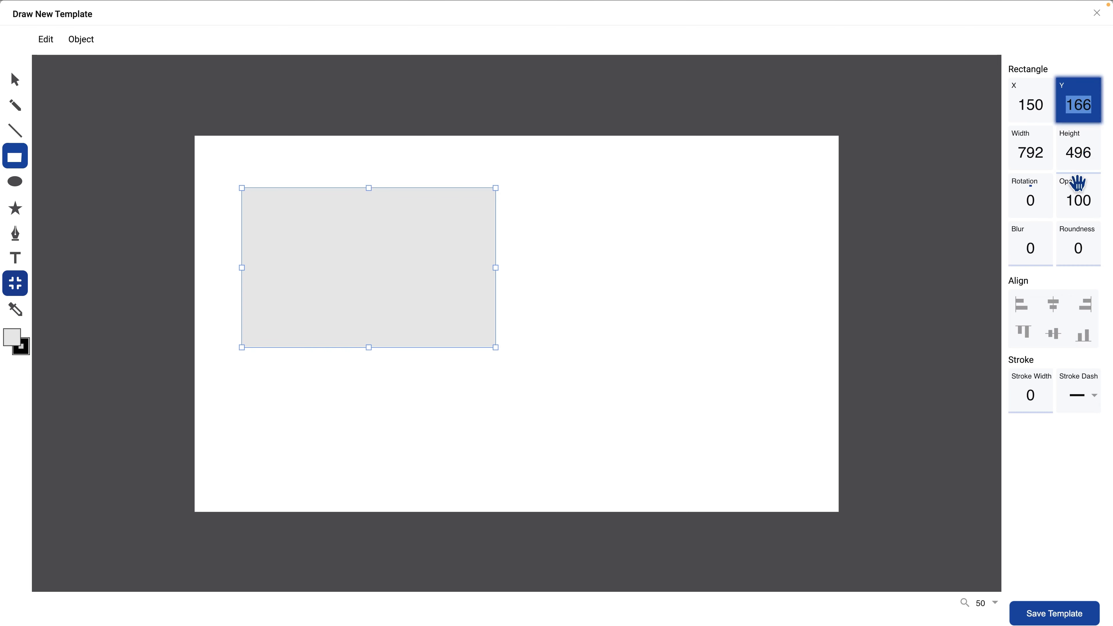
text(150)
key(Return)
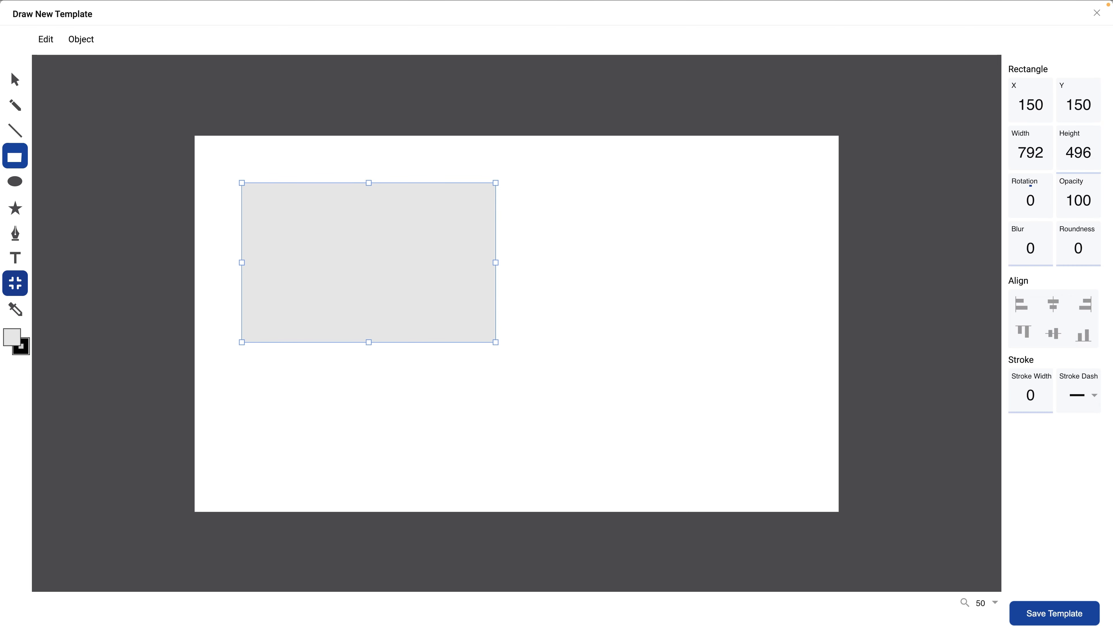
- Set the rectangle's width to 905 and its height to 485
click(1033, 155)
text(905)
key(Tab)
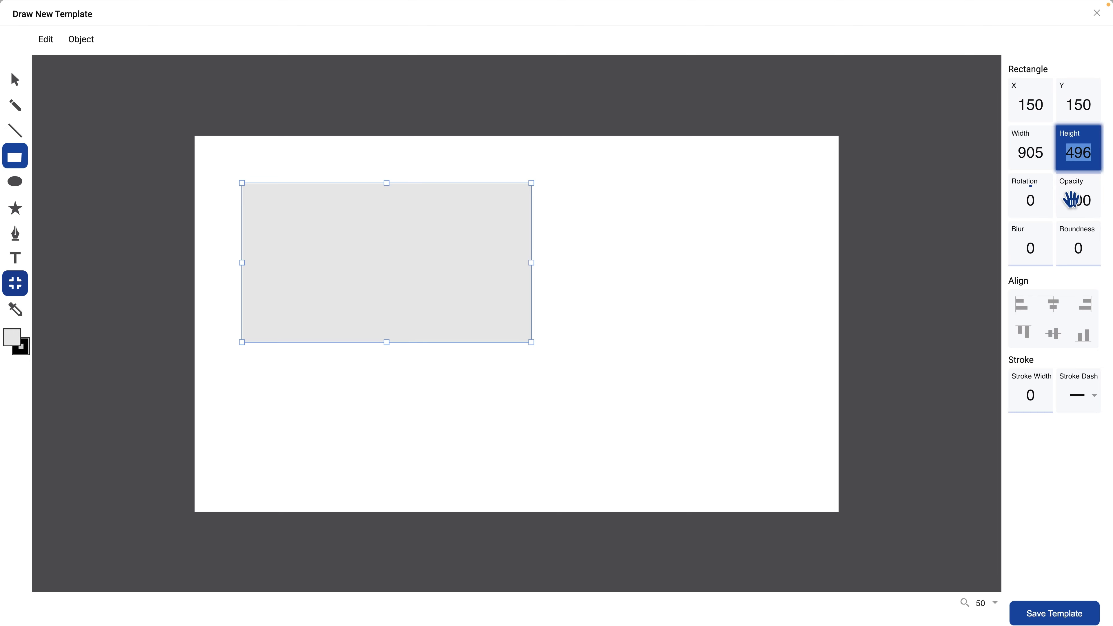
text(485)
key(Return)
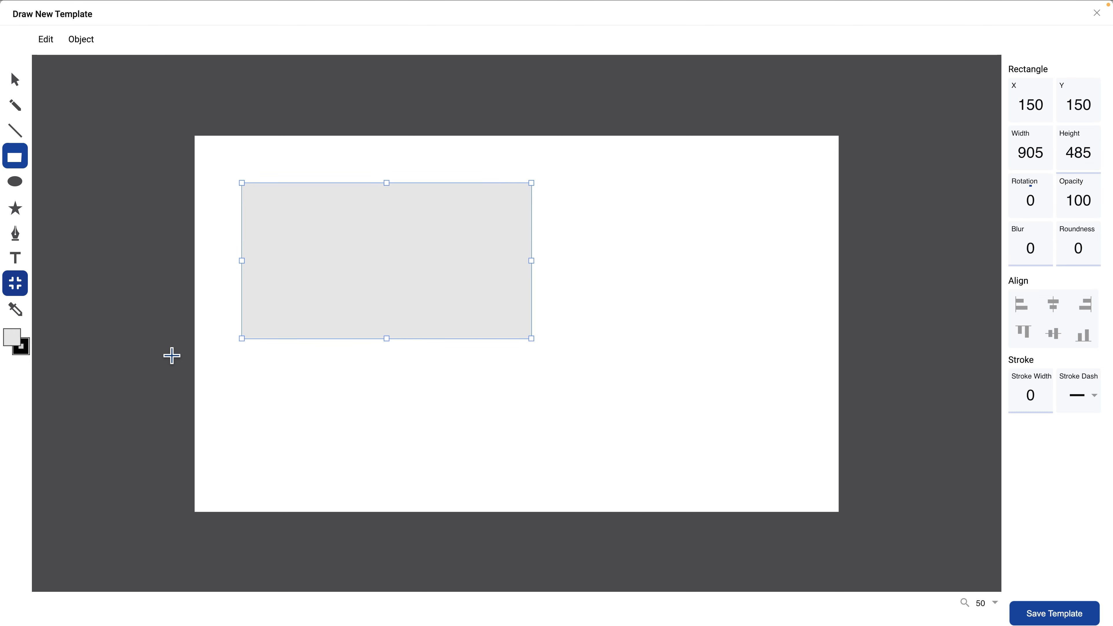
- Fill the rectangle with the solid colour e7eefb
click(12, 337)
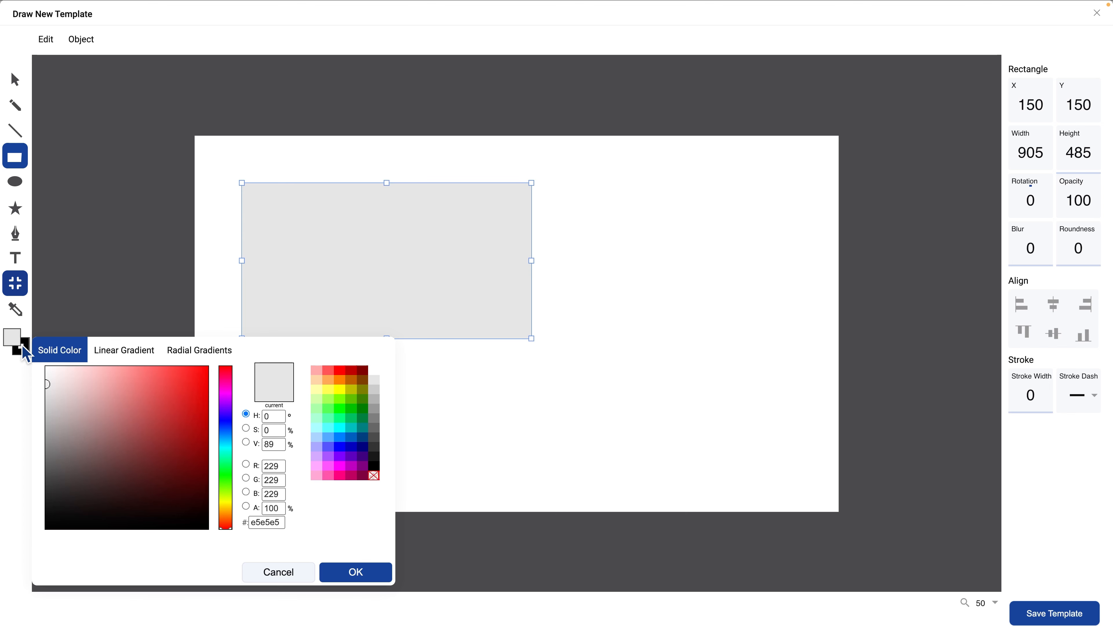
click(263, 522)
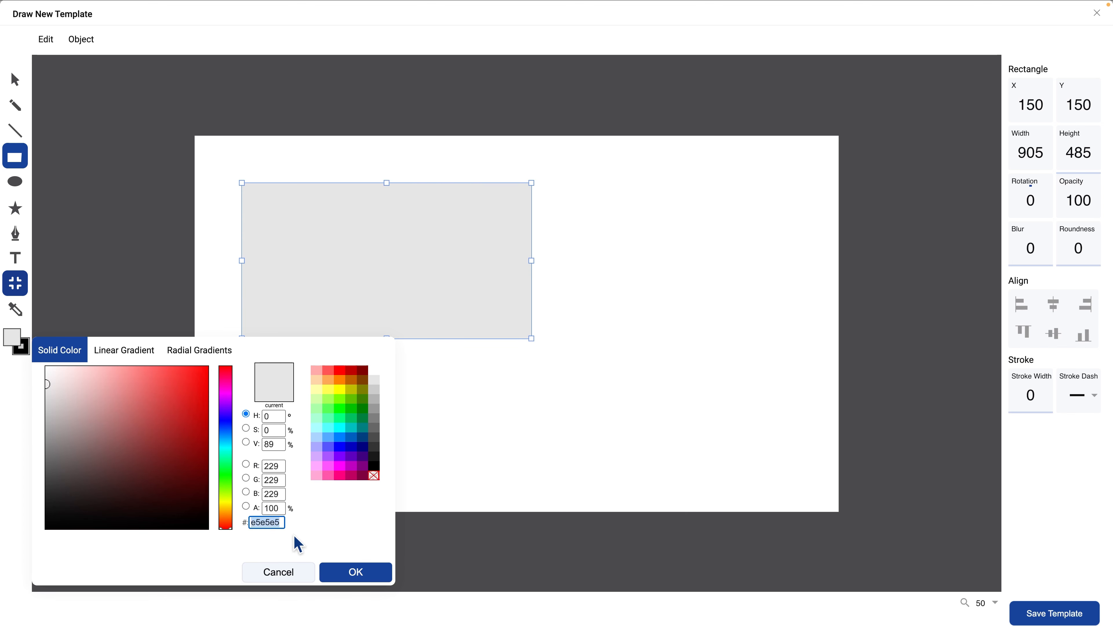
text(e7eefb)
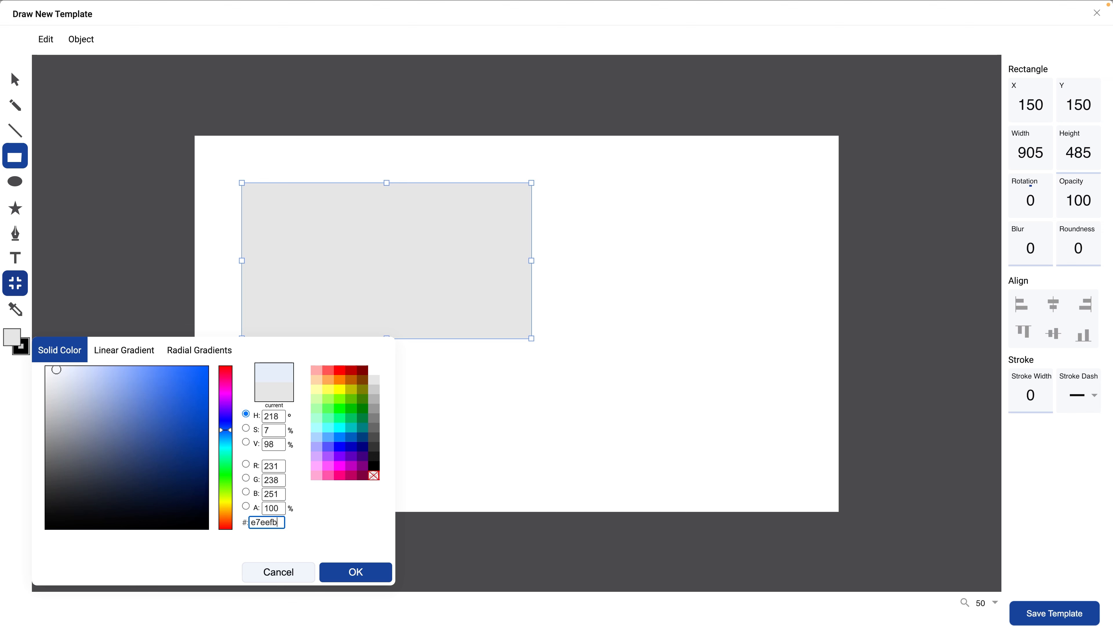
click(327, 566)
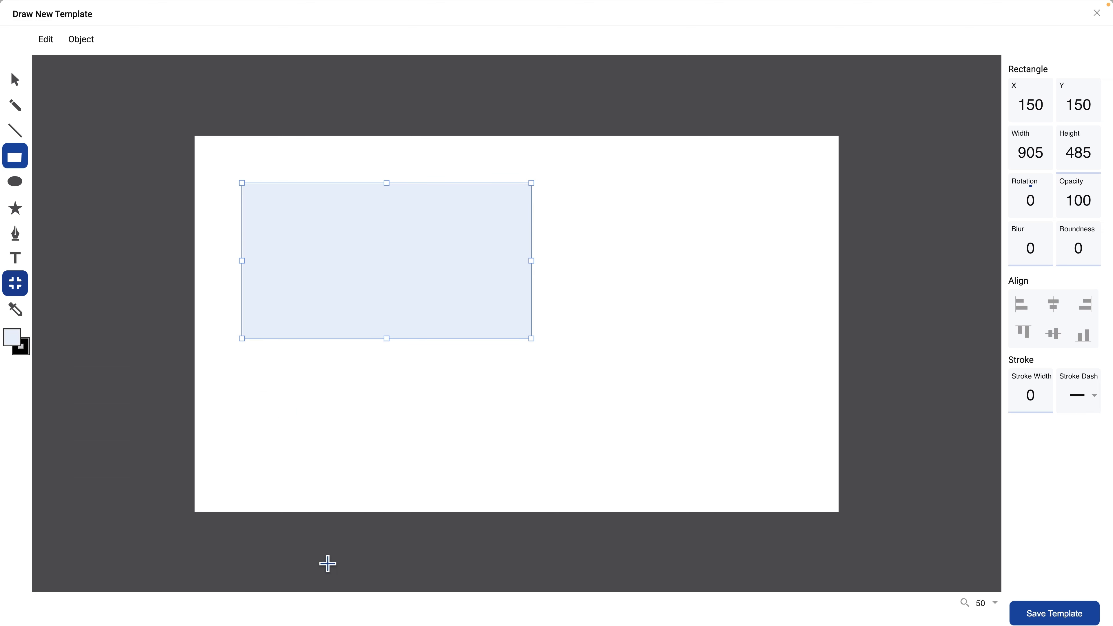
- Duplicate the light blue rectangle three times and arrange all four as a two-by-two grid on the canvas
key(v)
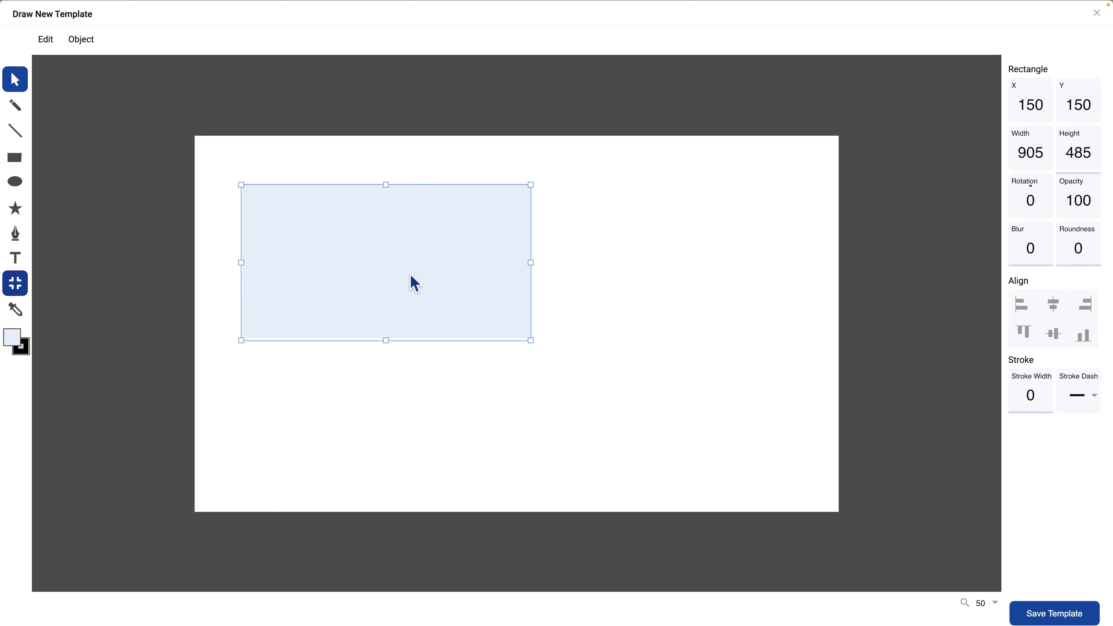
drag(411, 281, 704, 411)
click(416, 426)
click(416, 426)
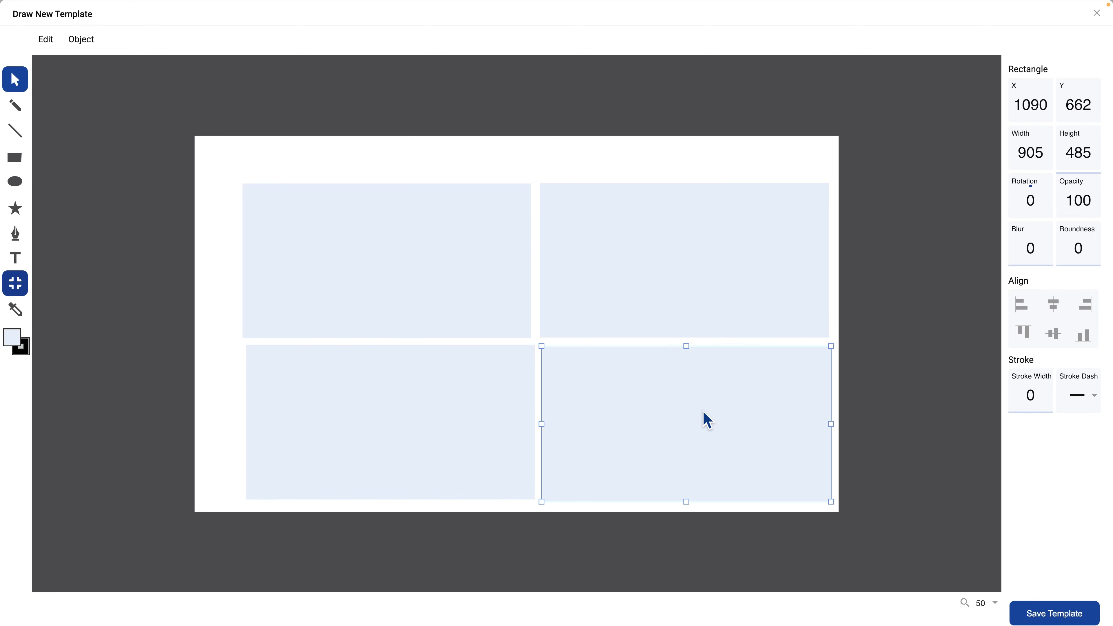
- Position the upper-right rectangle of the grid at X 1065 and Y 150
click(692, 264)
click(1016, 115)
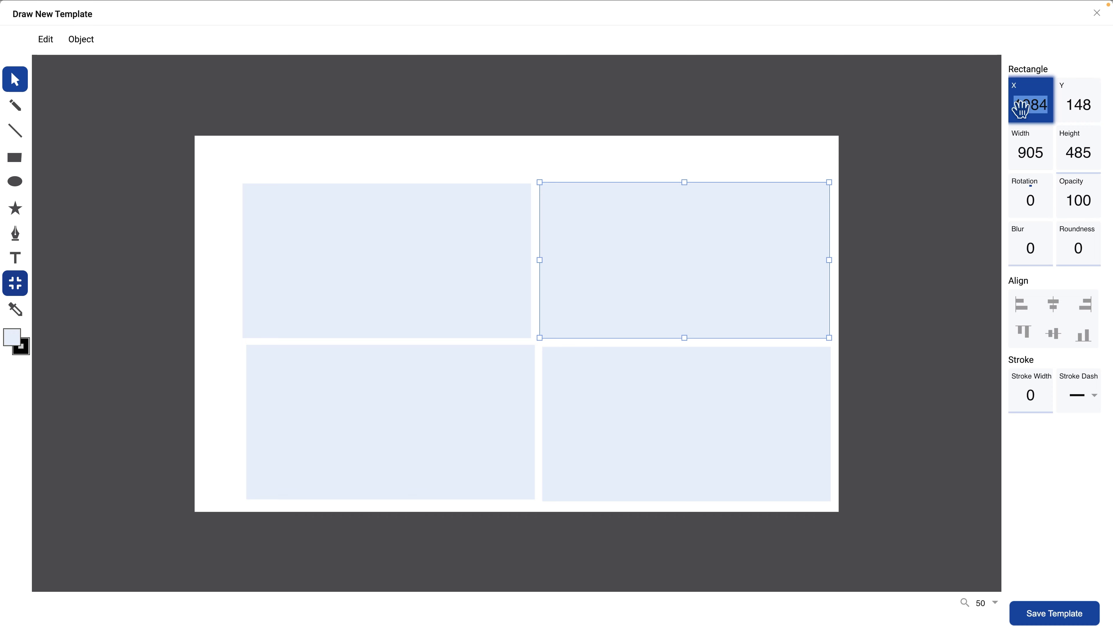
text(1065)
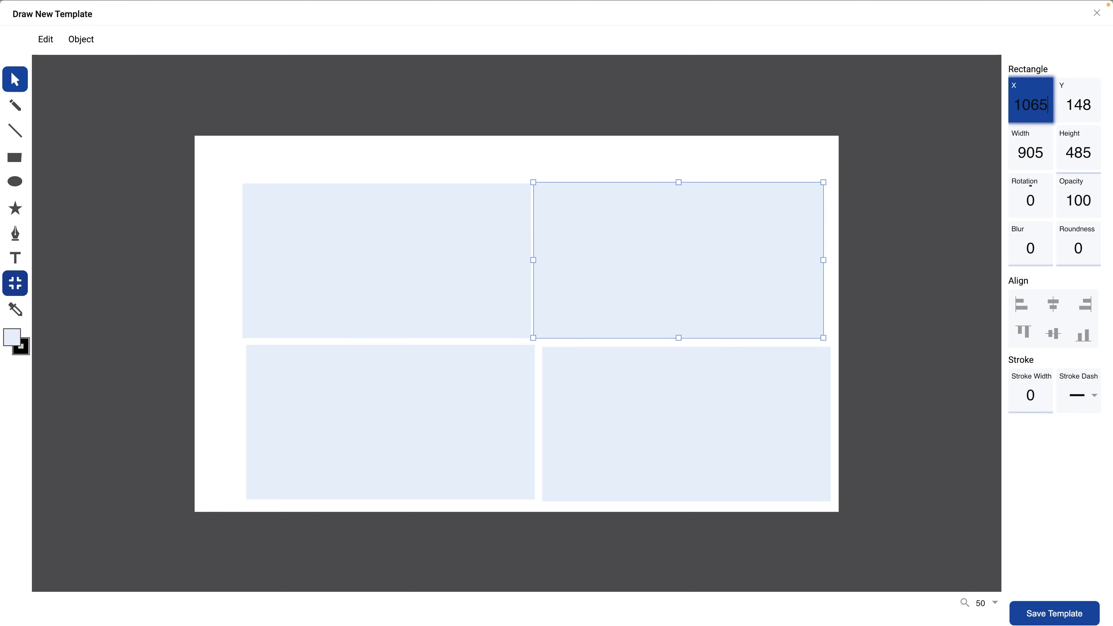
key(Return)
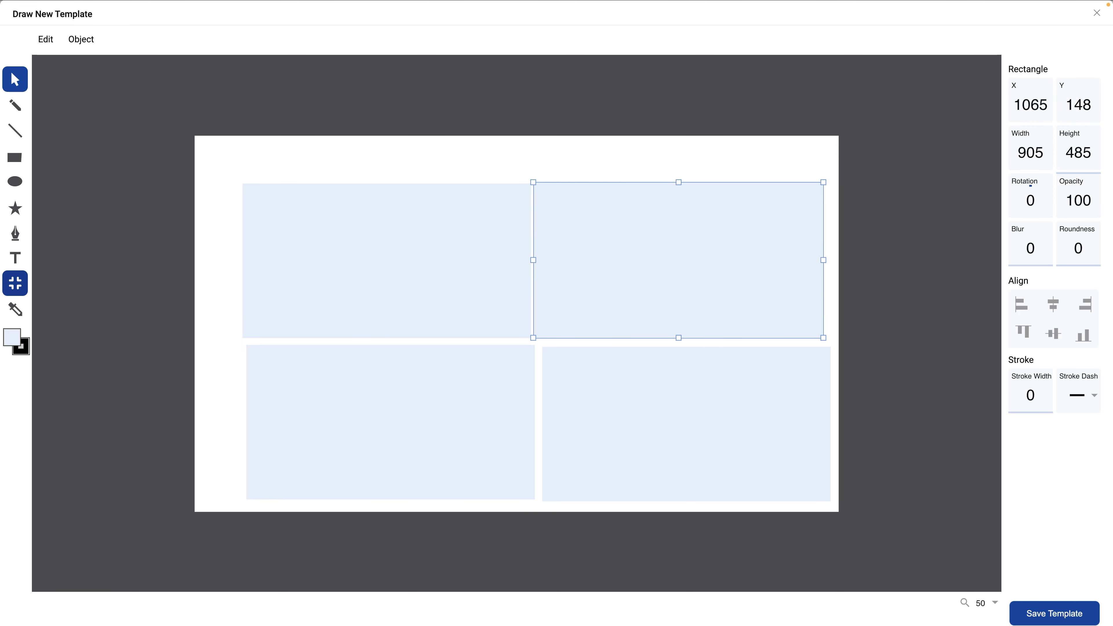
click(1073, 109)
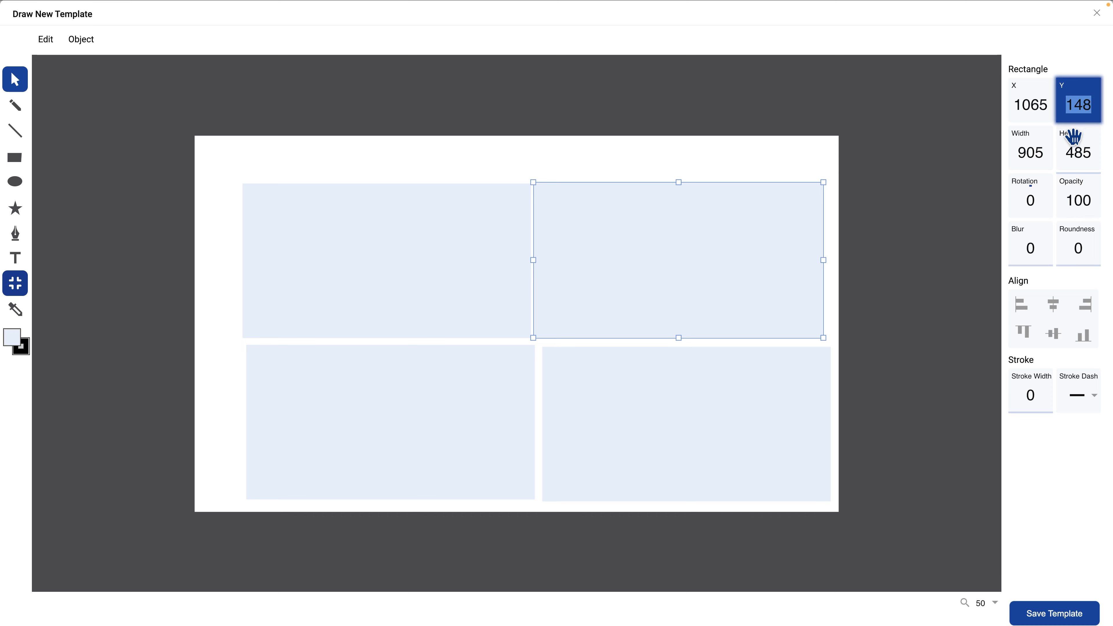
text(150)
key(Return)
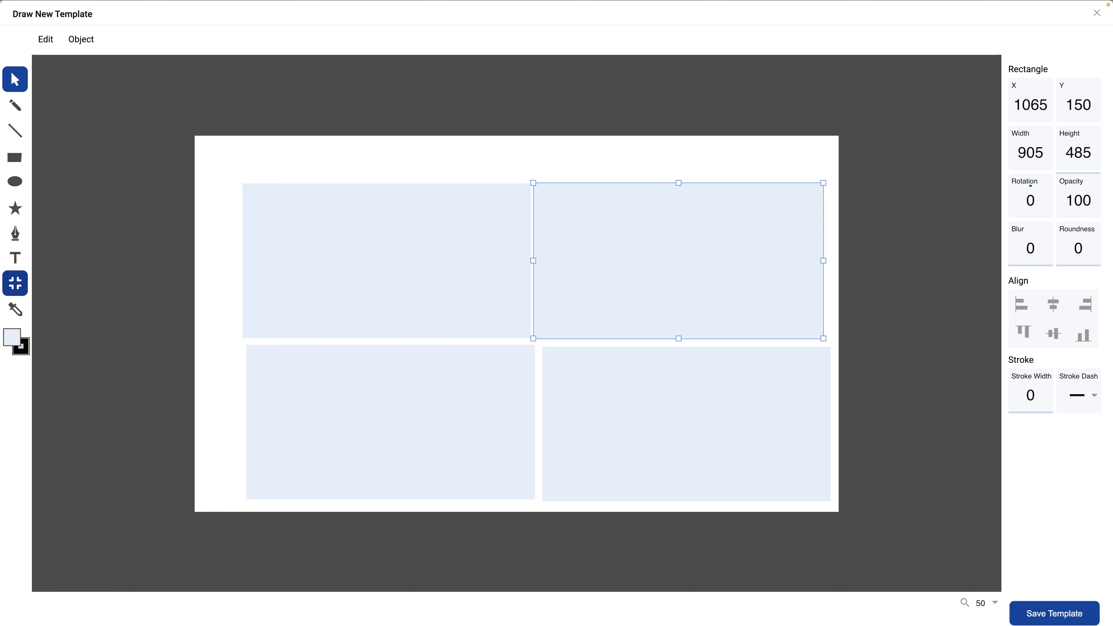
- Position the lower-left rectangle of the grid at X 150 and Y 645
click(391, 434)
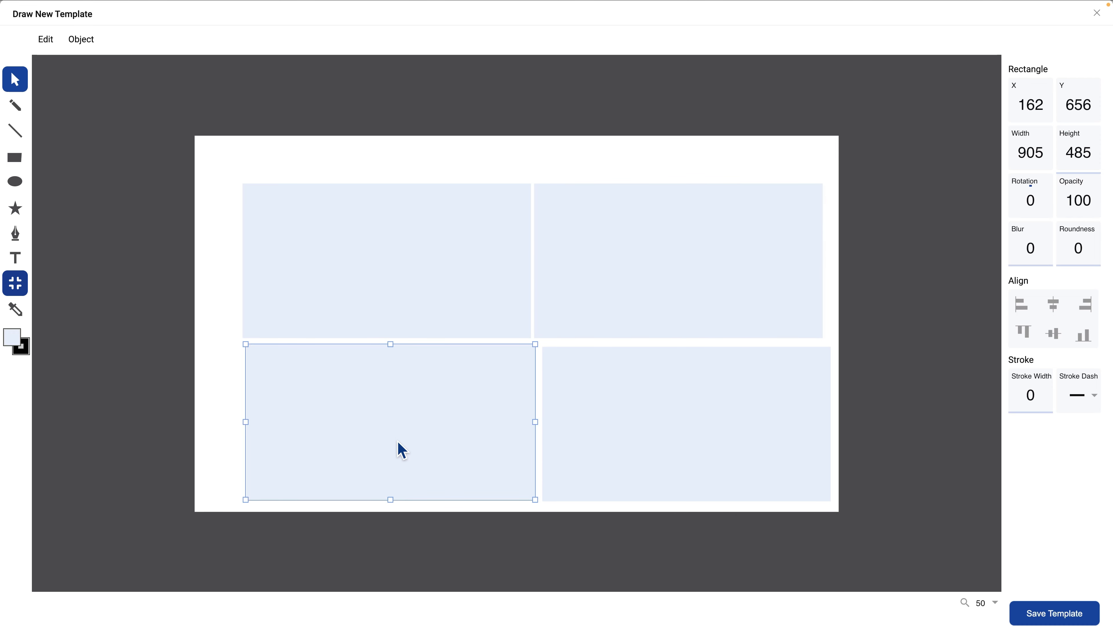
click(1029, 105)
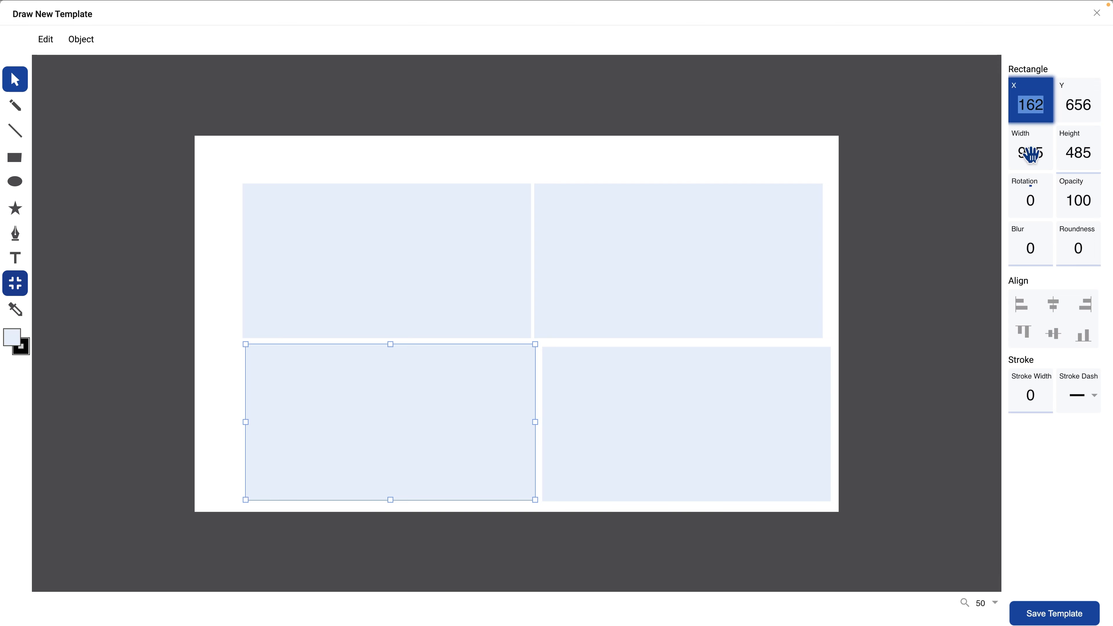
text(150)
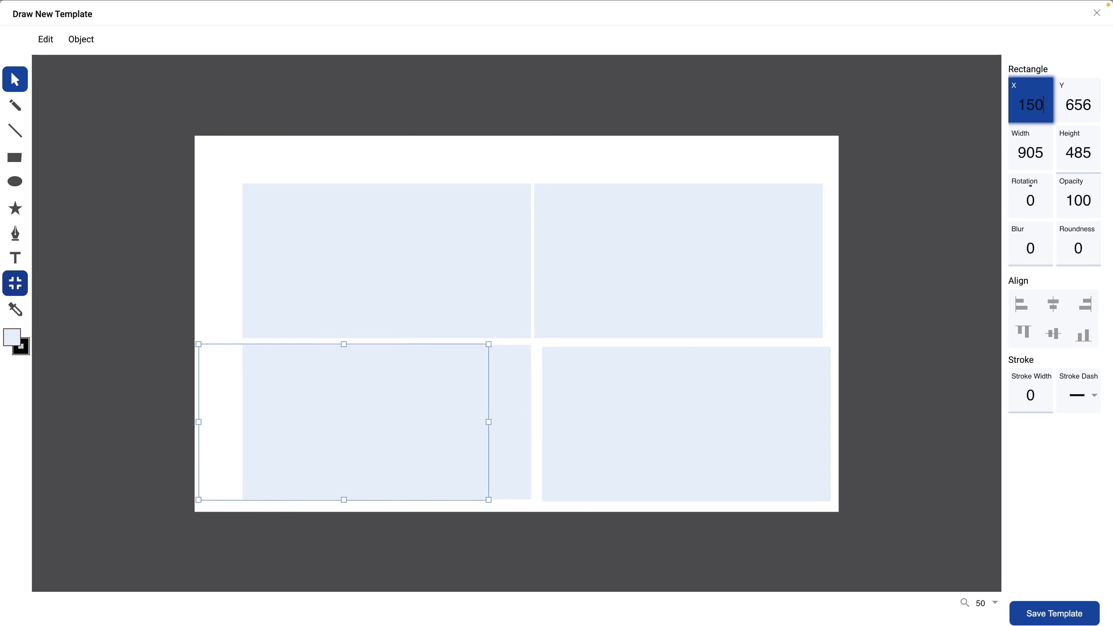
key(Return)
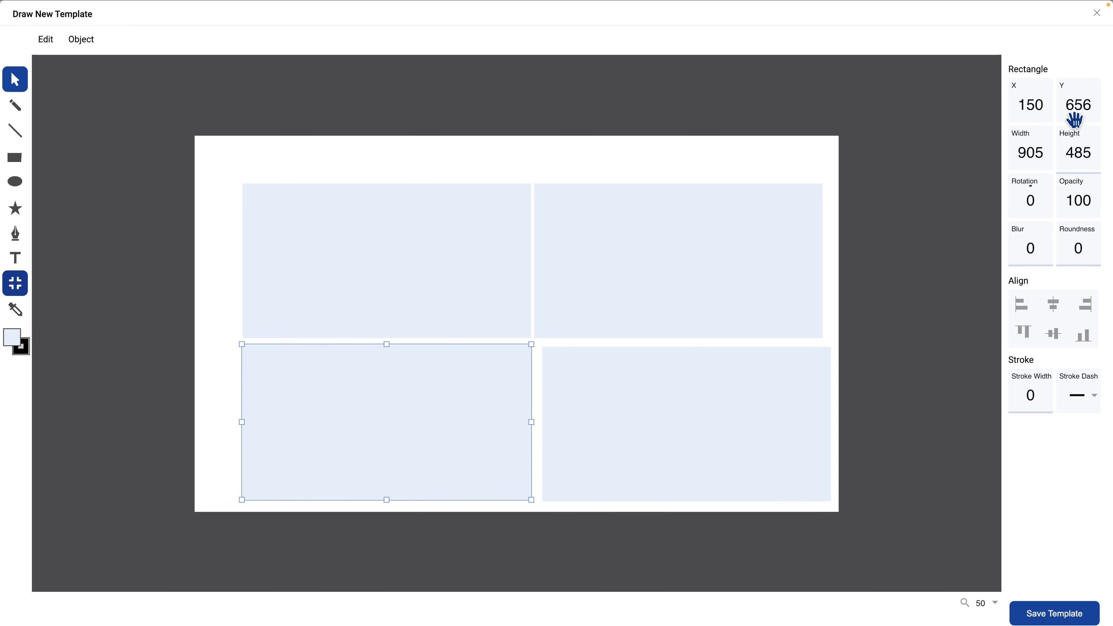
click(1075, 104)
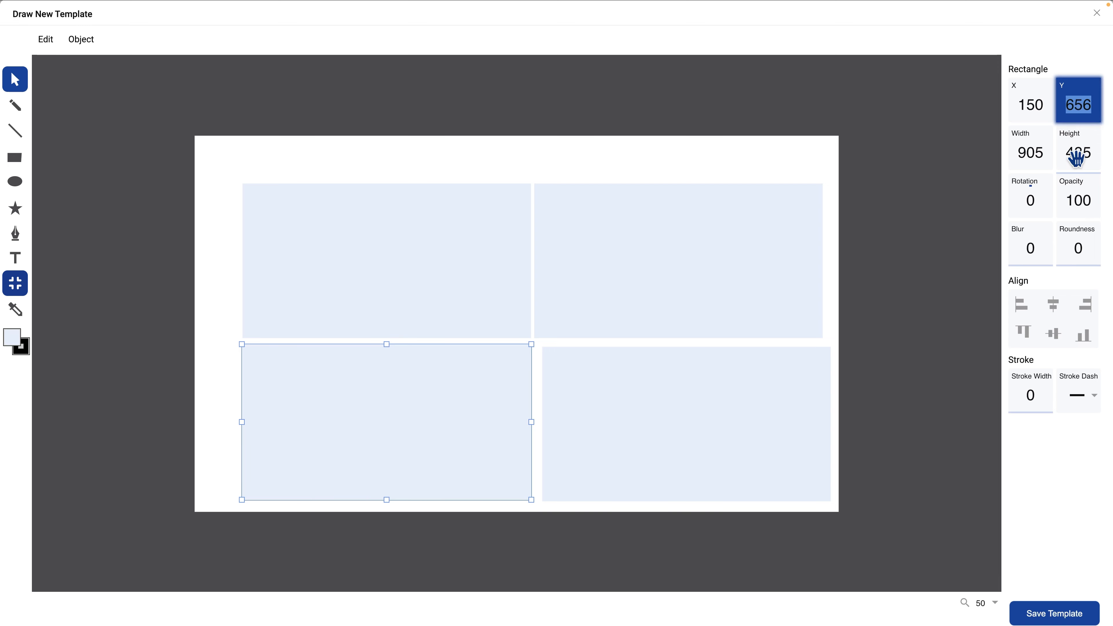
text(645)
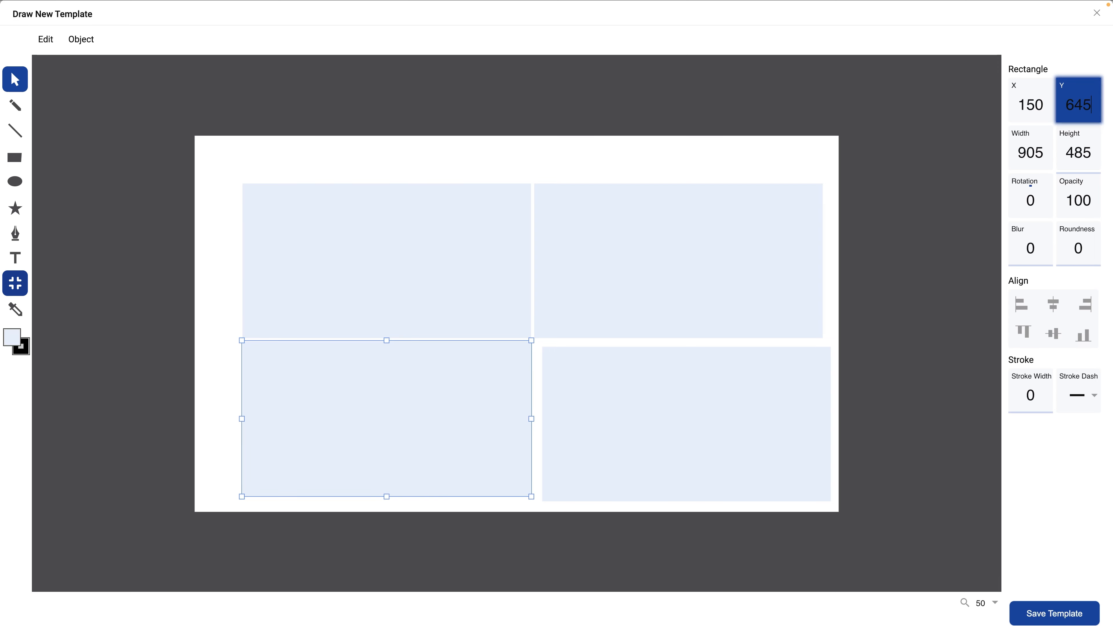
key(Return)
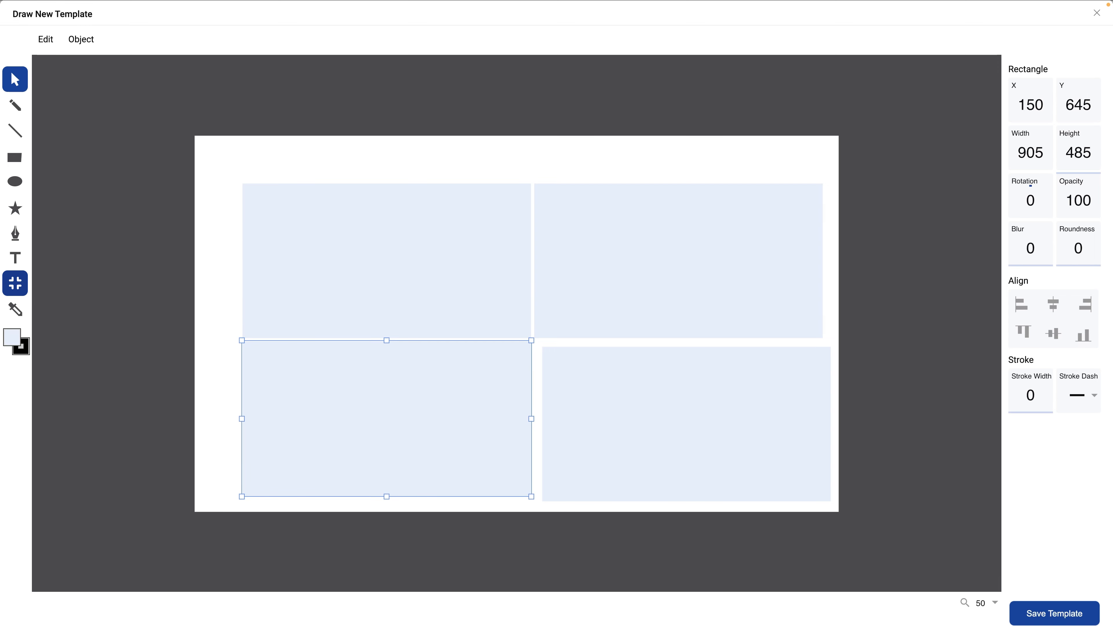
- Align the lower-right rectangle's left edge with the upper-right rectangle and its top edge with the lower-left rectangle
click(827, 388)
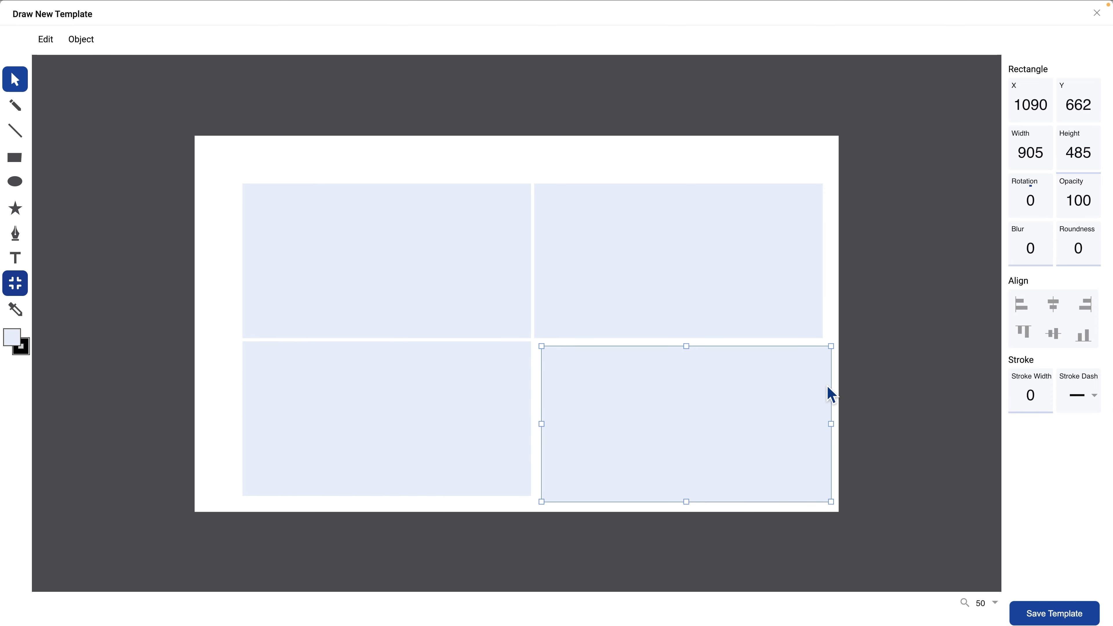
shift+click(798, 323)
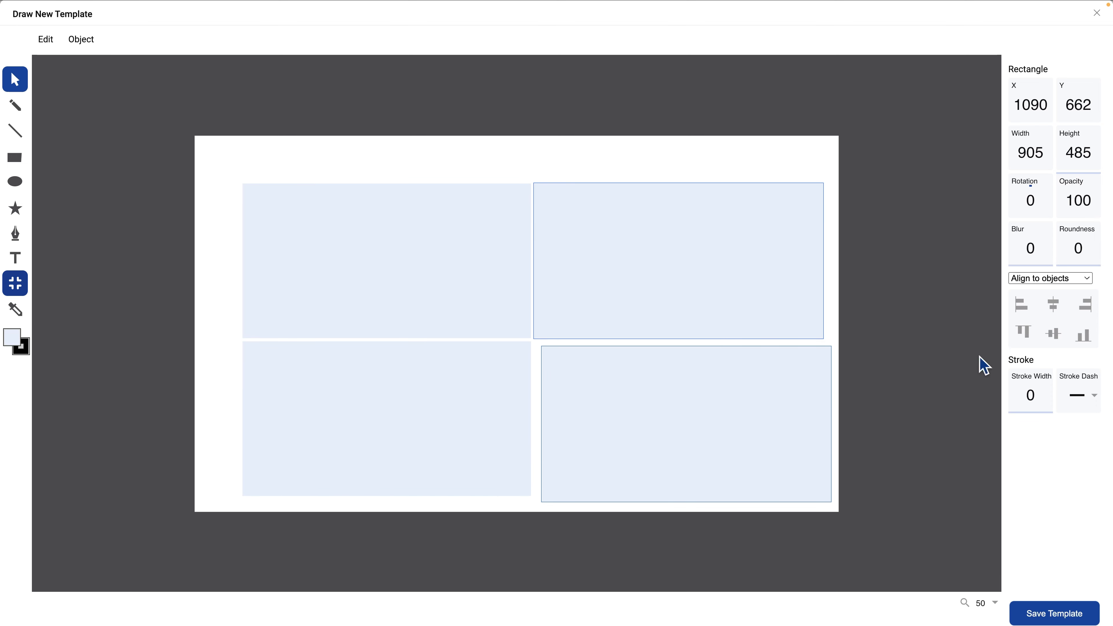
click(1023, 309)
click(381, 444)
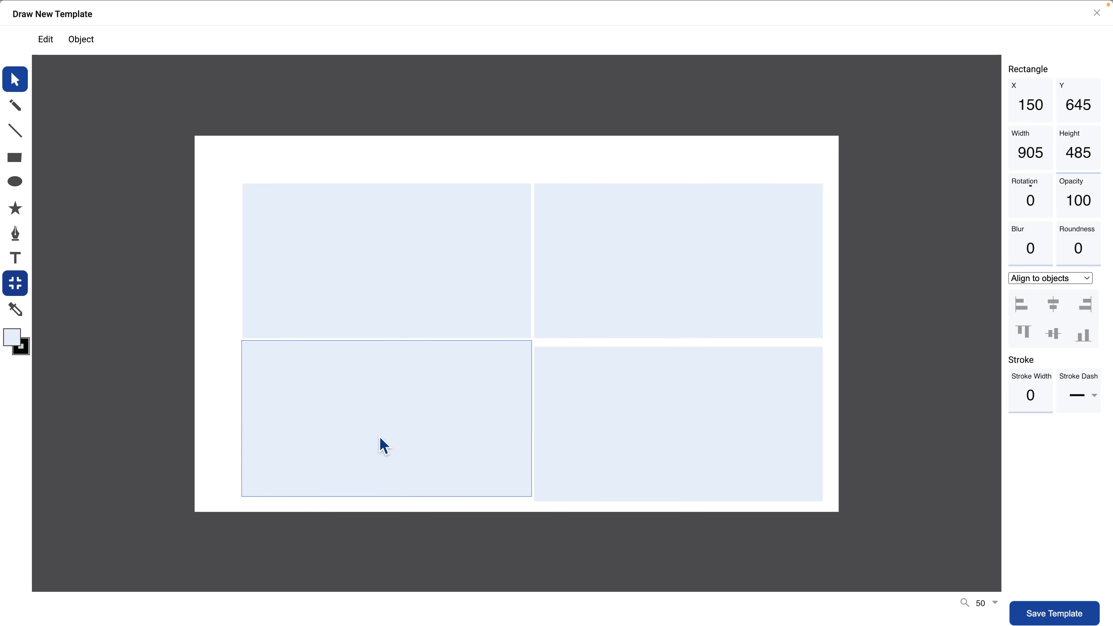
shift+click(716, 452)
click(1023, 333)
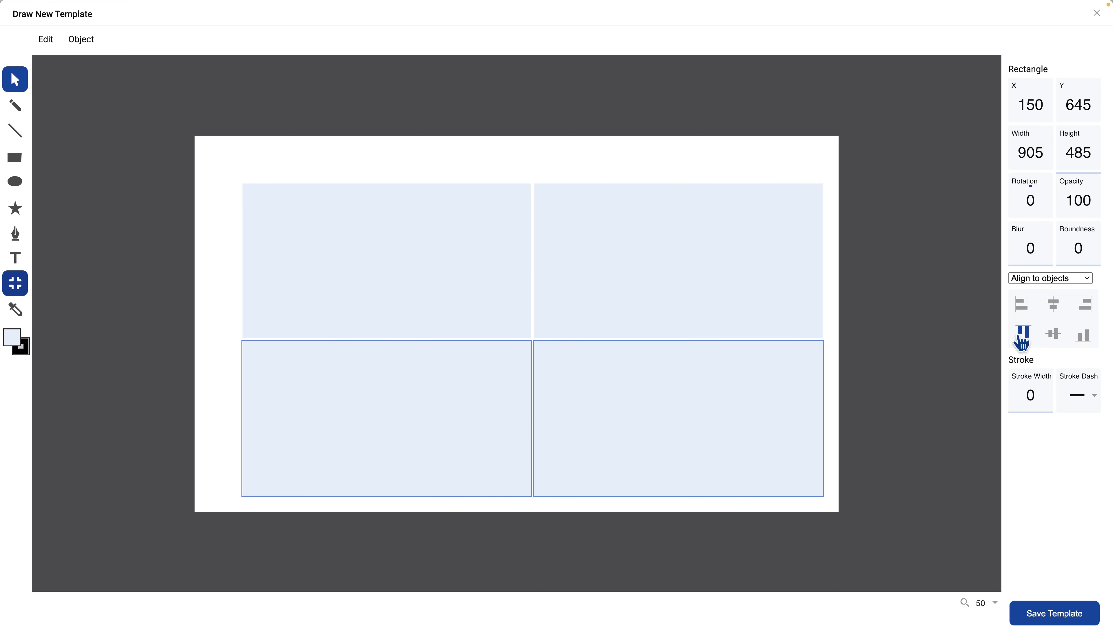
- Fill the upper-right rectangle with the solid pink colour ffe0ec
click(613, 322)
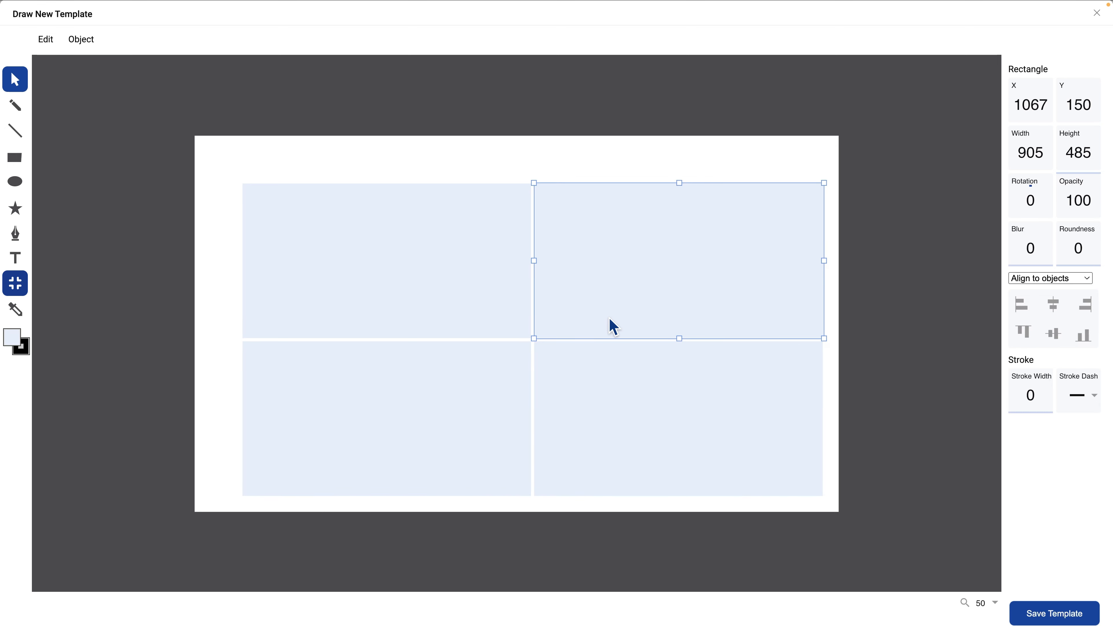
click(13, 338)
double_click(266, 522)
text(ffe0ec)
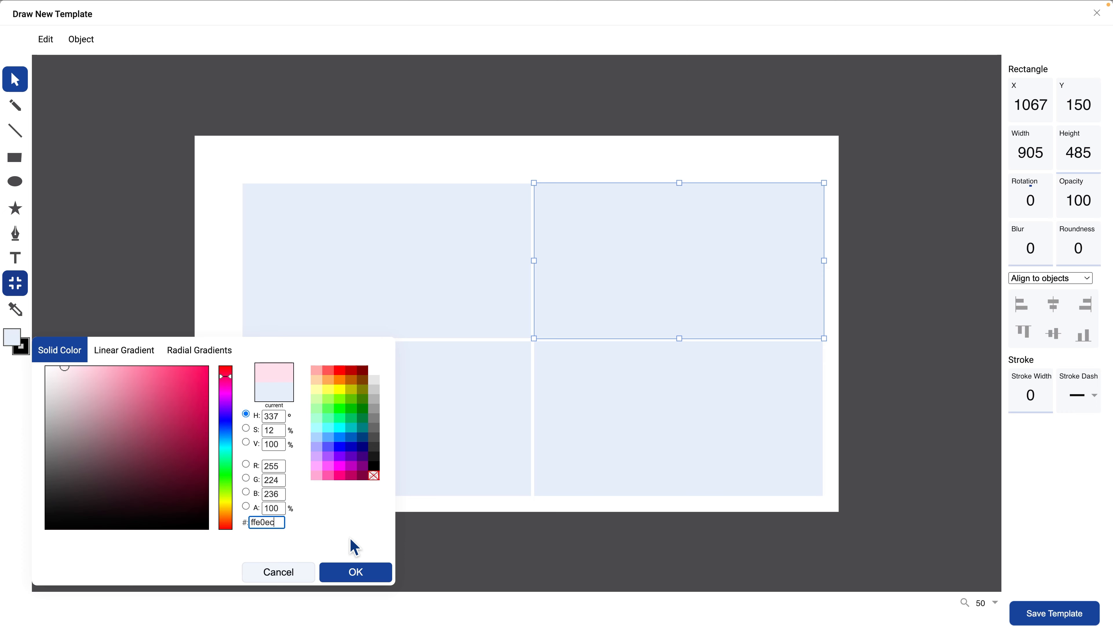
click(355, 572)
- Fill the lower-left rectangle with the solid light orange colour ffecde
click(378, 472)
click(13, 338)
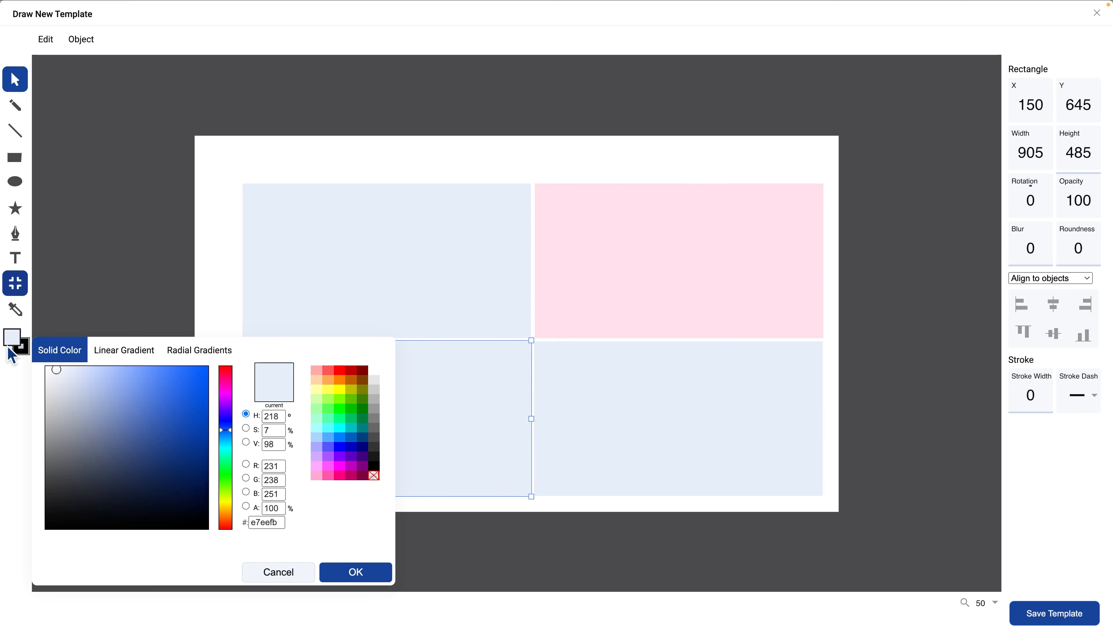
double_click(267, 522)
text(ffeadb)
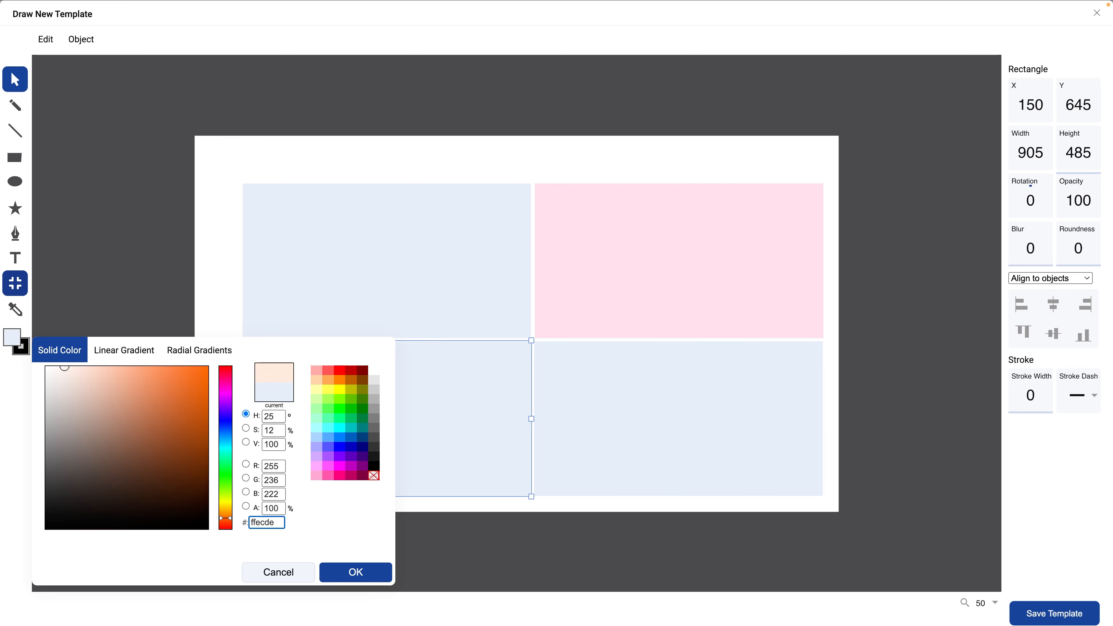
click(355, 572)
- Fill the lower-right rectangle with the solid light green colour e0f6ee
click(587, 476)
click(13, 344)
double_click(266, 522)
text(e0f6ee)
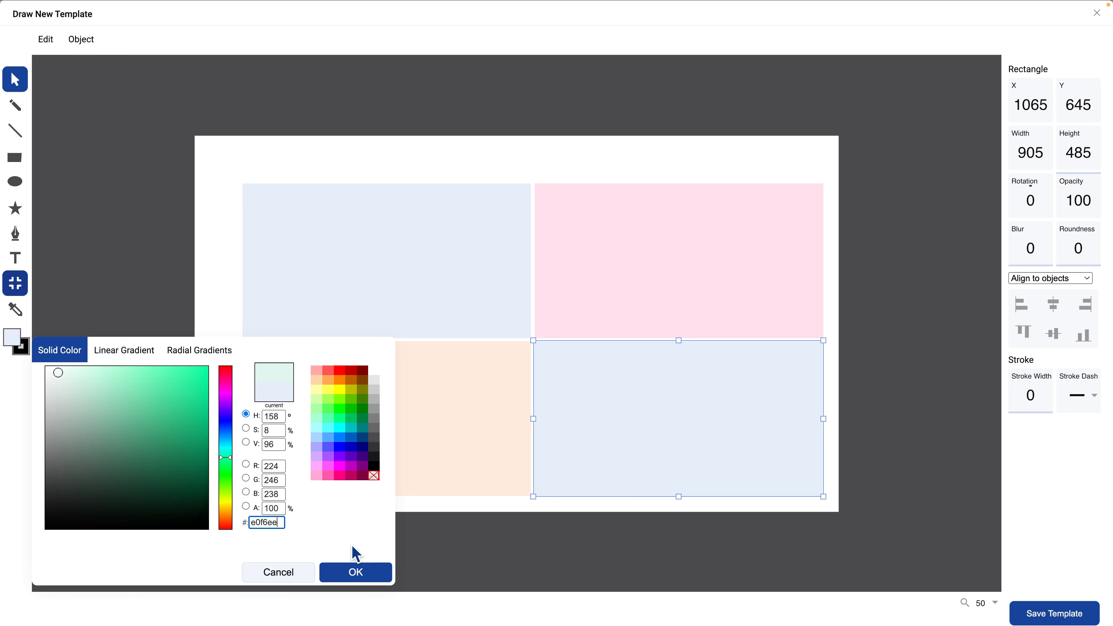
click(355, 572)
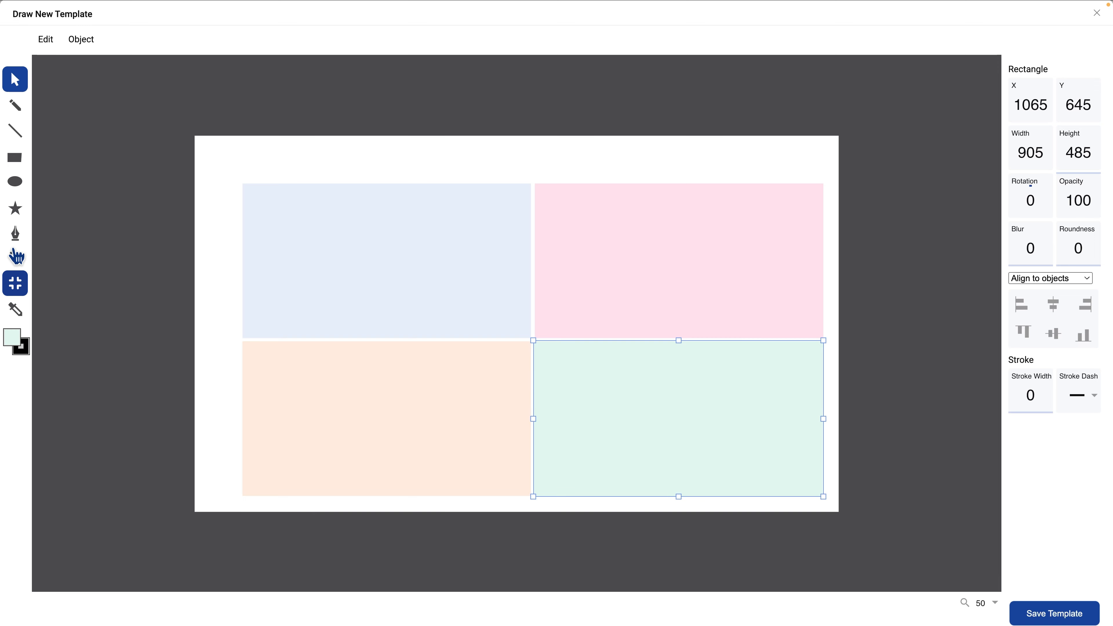
- Add the text STRENGTHS inside the light blue rectangle and set its opacity to 50
click(16, 257)
click(291, 242)
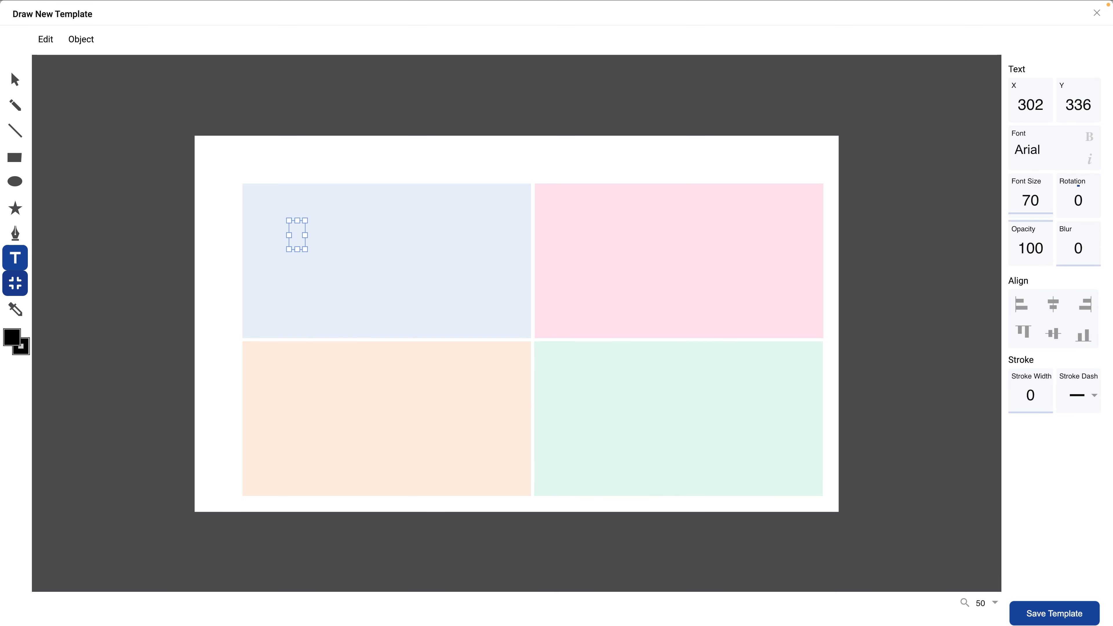
text(STRENGTHS)
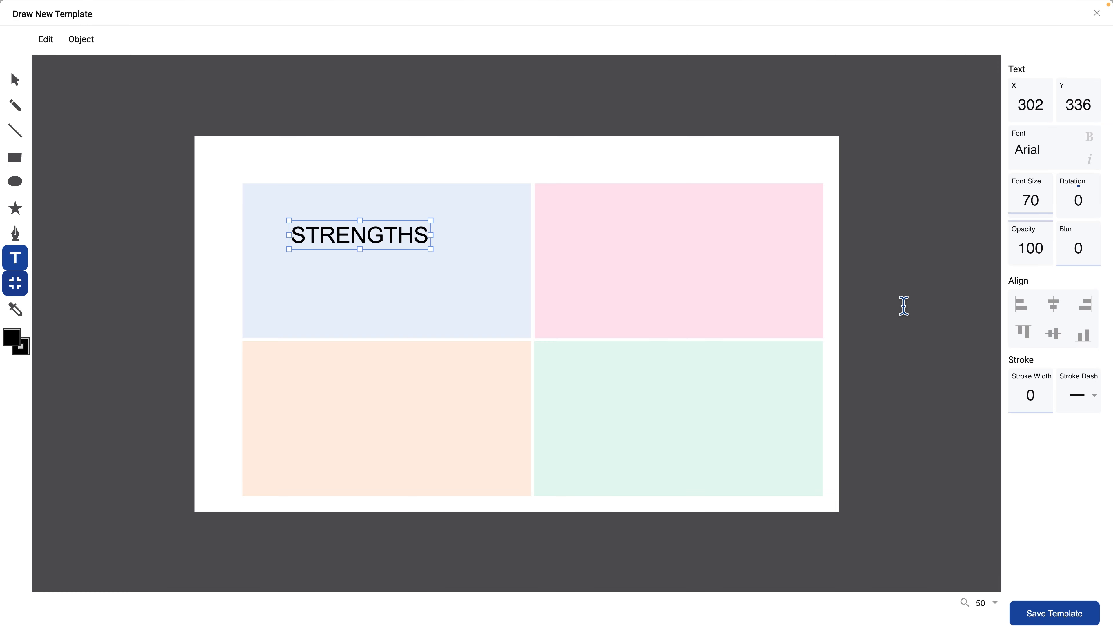
click(1027, 254)
text(50)
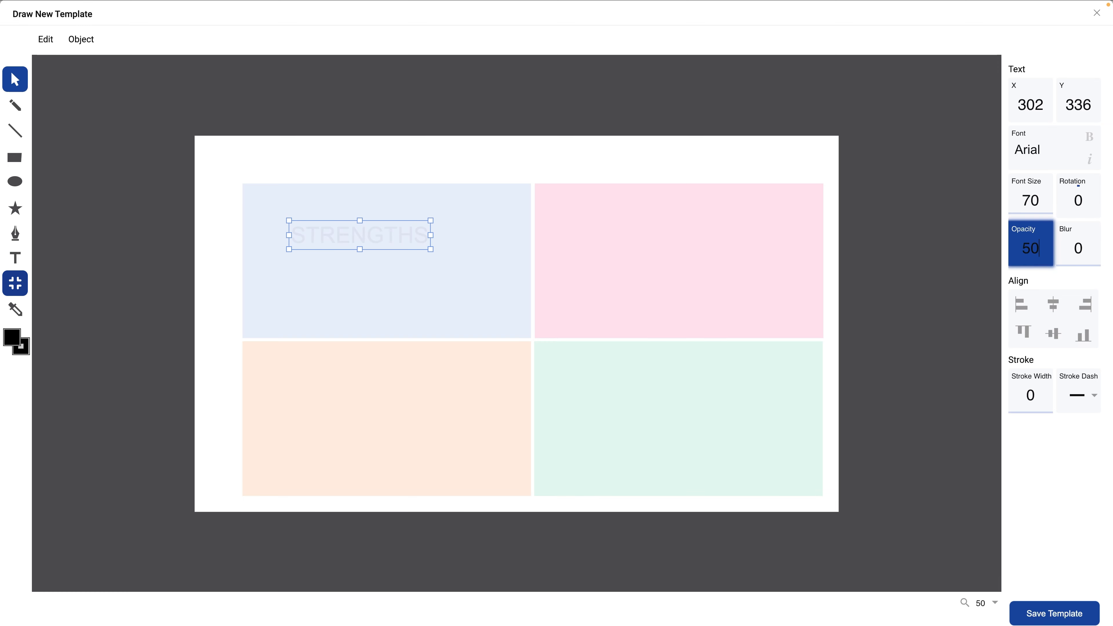
key(Return)
- Centre the STRENGTHS label horizontally and vertically within the light blue rectangle
shift+click(504, 294)
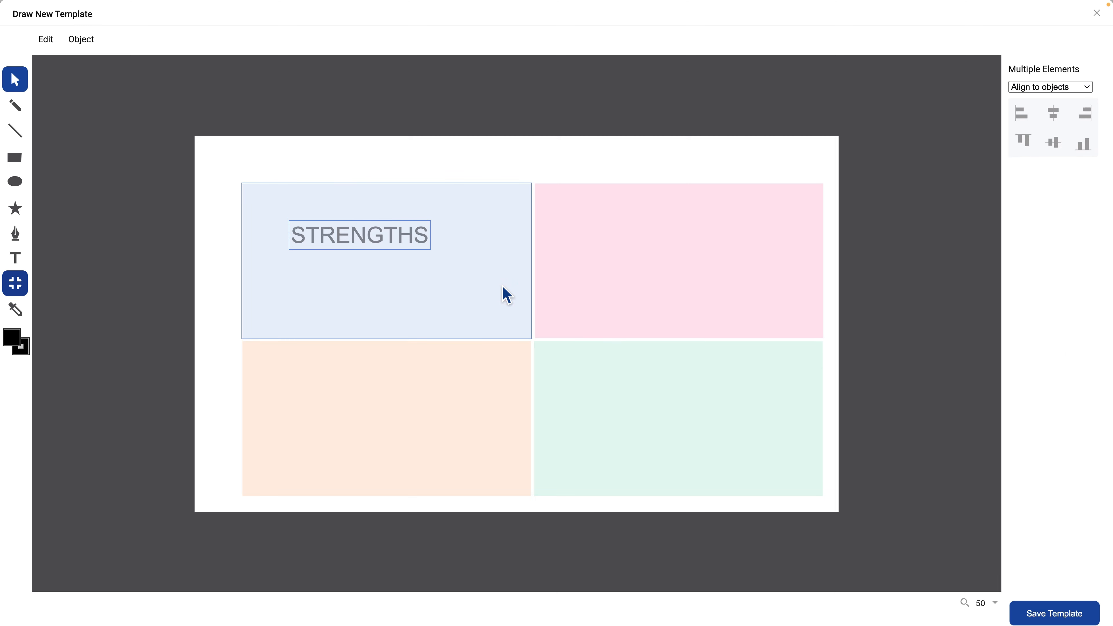
click(1053, 113)
click(1057, 143)
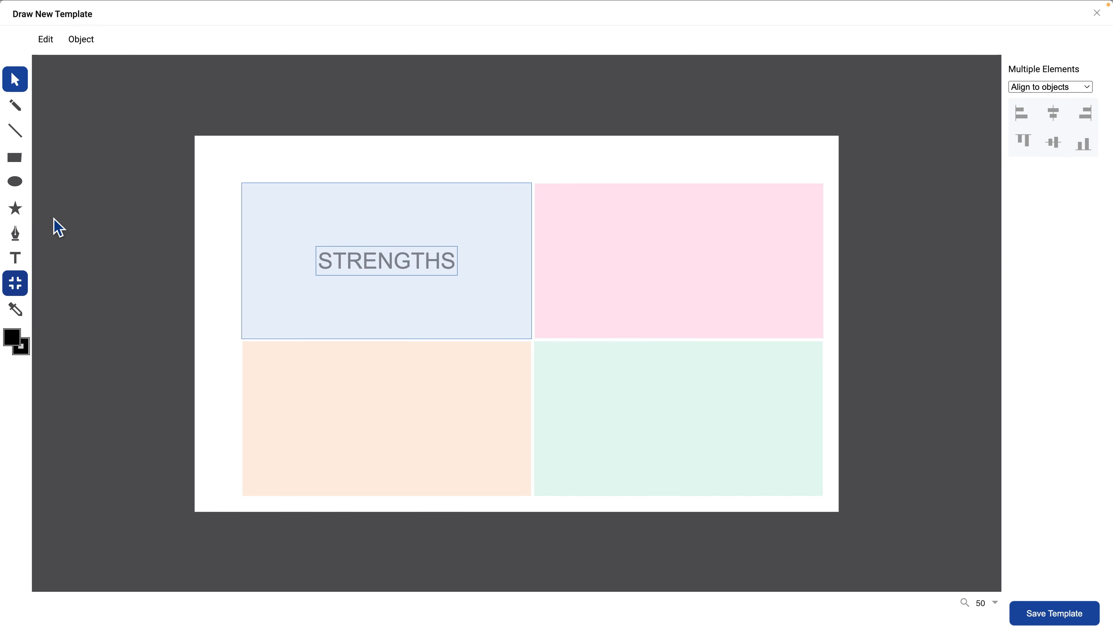
- Add the text WEAKNESSES inside the pink rectangle and set its opacity to 50
click(14, 257)
click(570, 253)
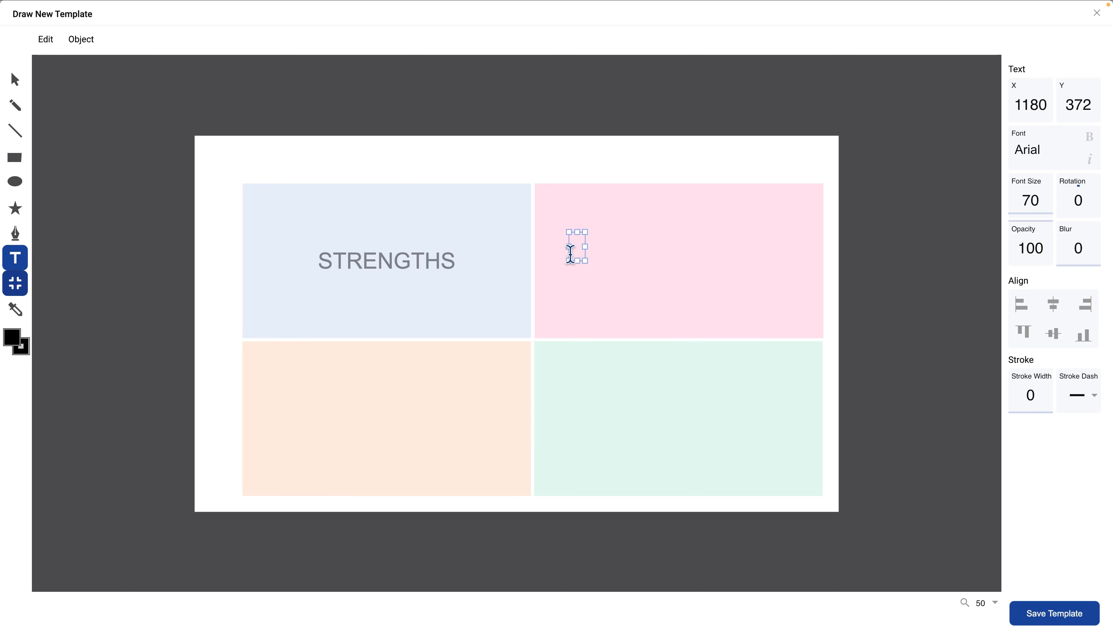
text(WEAKNESSES)
click(1031, 248)
text(50)
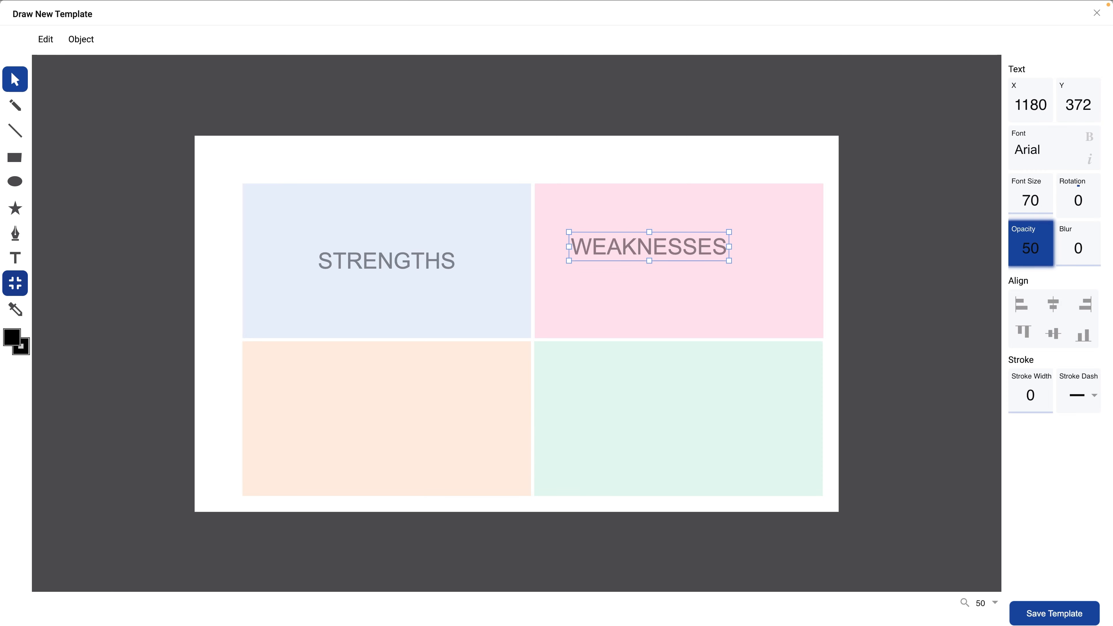
- Centre the WEAKNESSES label horizontally and vertically within the pink rectangle
shift+click(794, 298)
click(1053, 113)
click(1053, 142)
- Start adding another text label to the template with the Text tool
key(t)
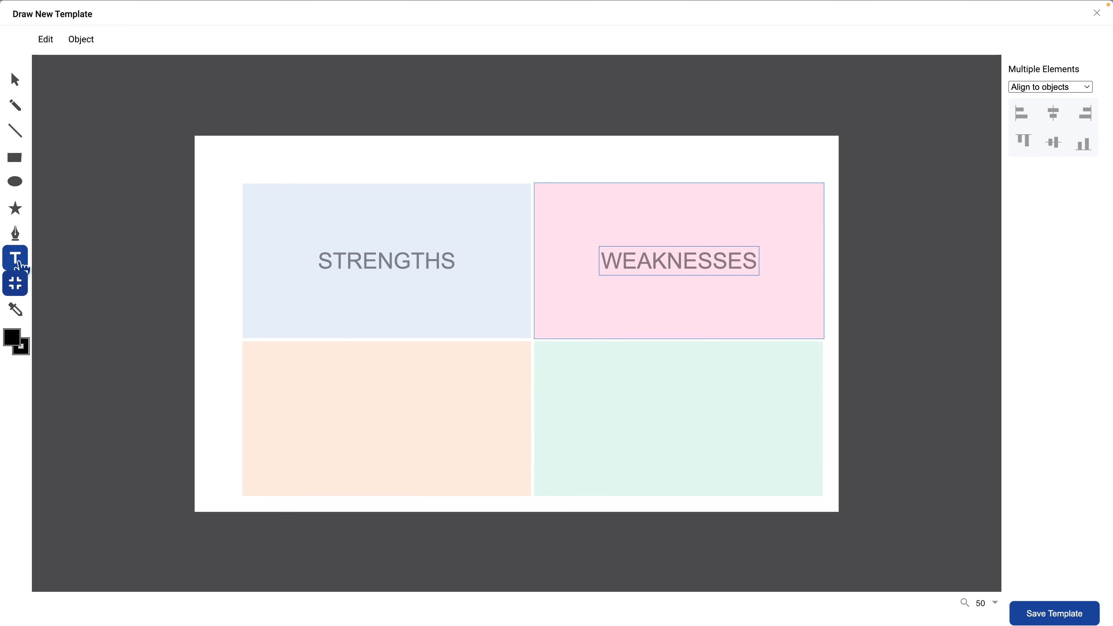